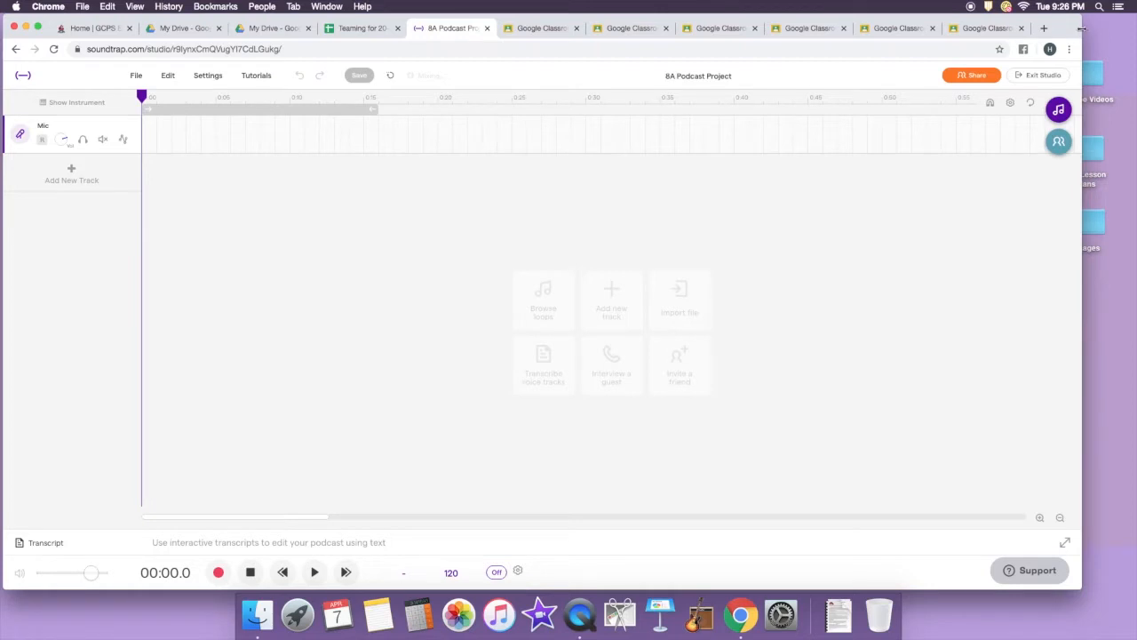
- Start a guest interview in the podcast project, acknowledge the headphone requirement and copy the guest share link
{"action": "left_click_drag", "start_coordinate": [1081, 30], "coordinate": [1133, 27]}
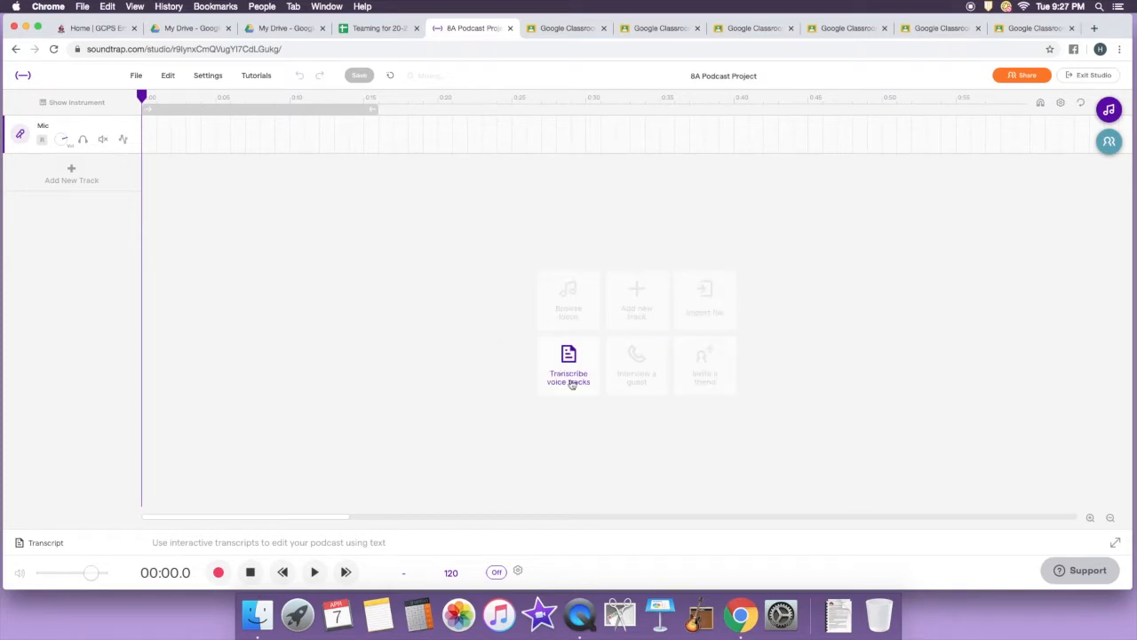
{"action": "left_click", "coordinate": [637, 380]}
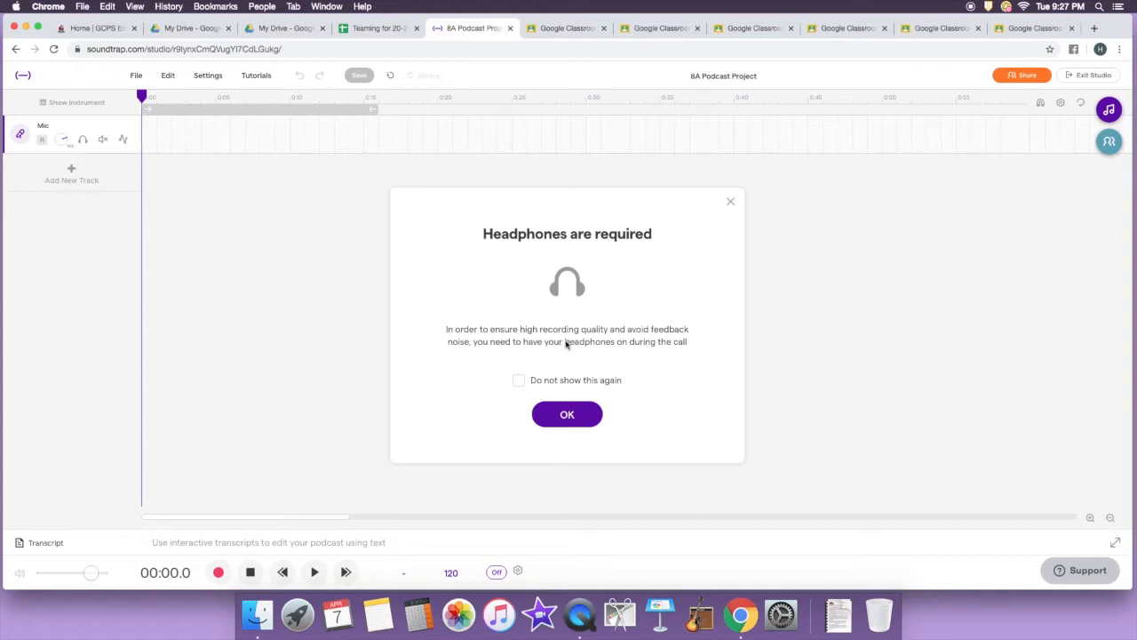
{"action": "left_click", "coordinate": [566, 413]}
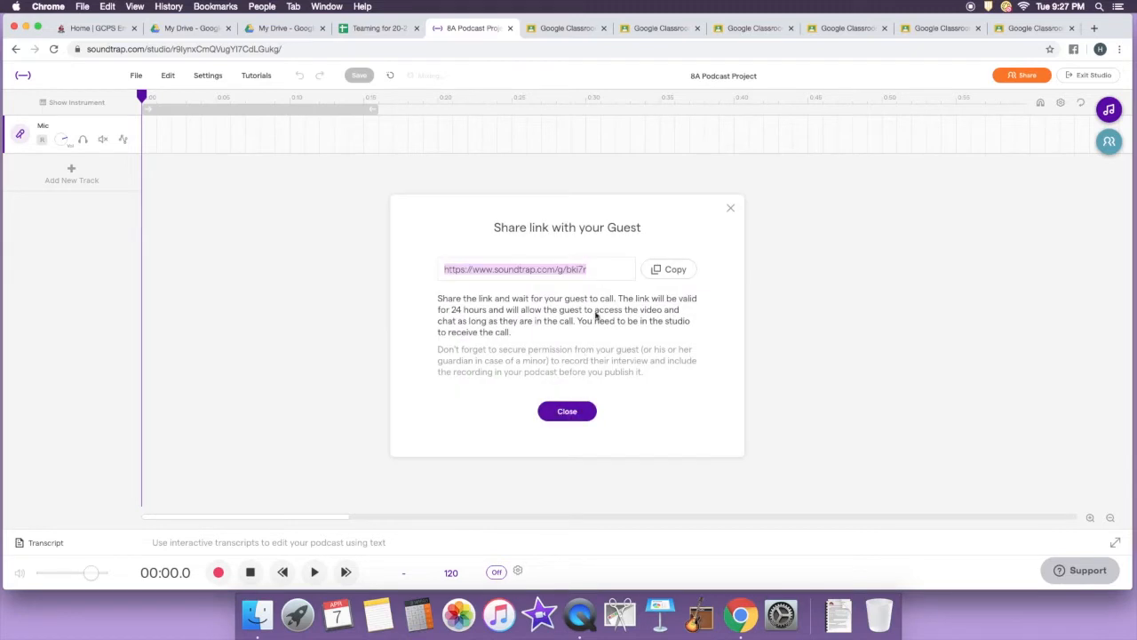
{"action": "left_click", "coordinate": [672, 273]}
- Switch to Outlook mail and compose a message to the guest with the subject "Podcast link" and the copied link
{"action": "left_click", "coordinate": [116, 31]}
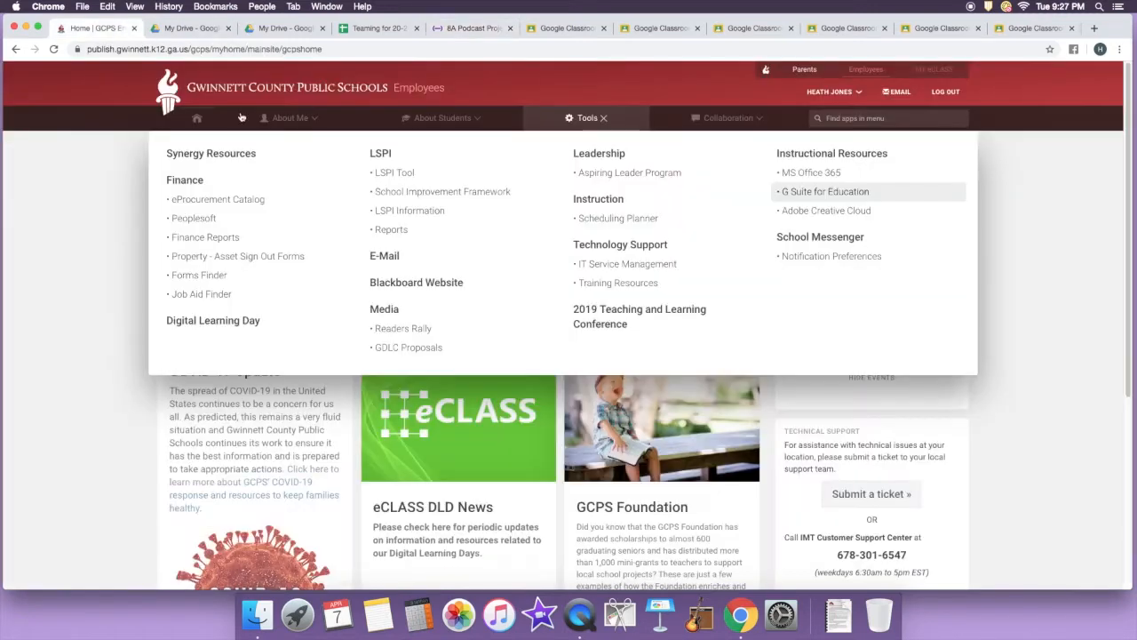
{"action": "left_click", "coordinate": [906, 94]}
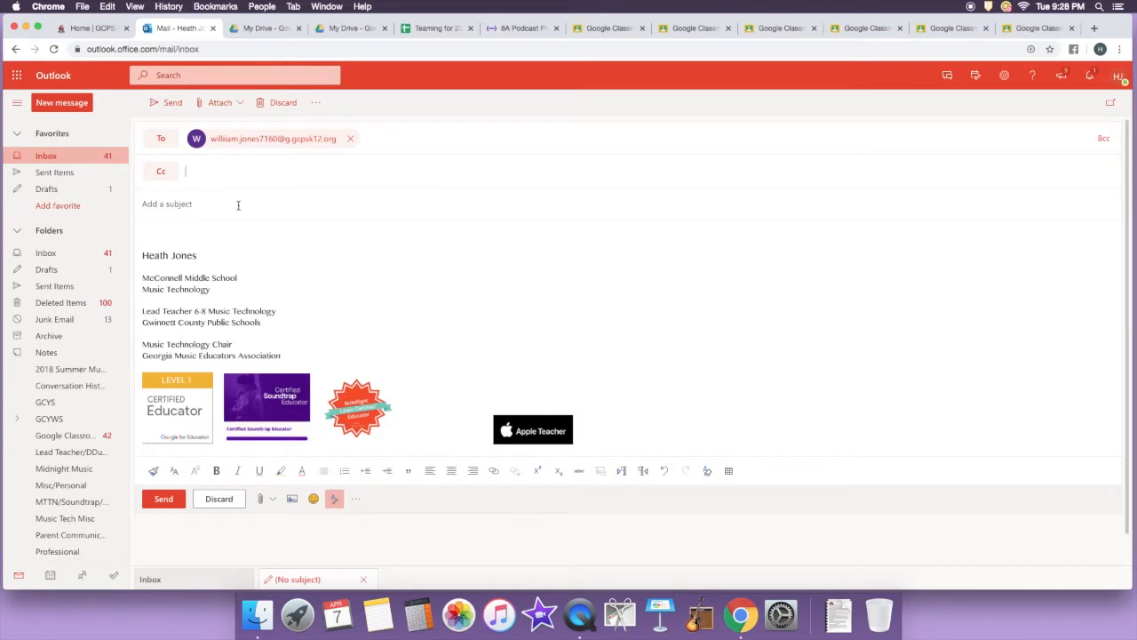
{"action": "left_click", "coordinate": [238, 205]}
{"action": "type", "text": "Podcast lin"}
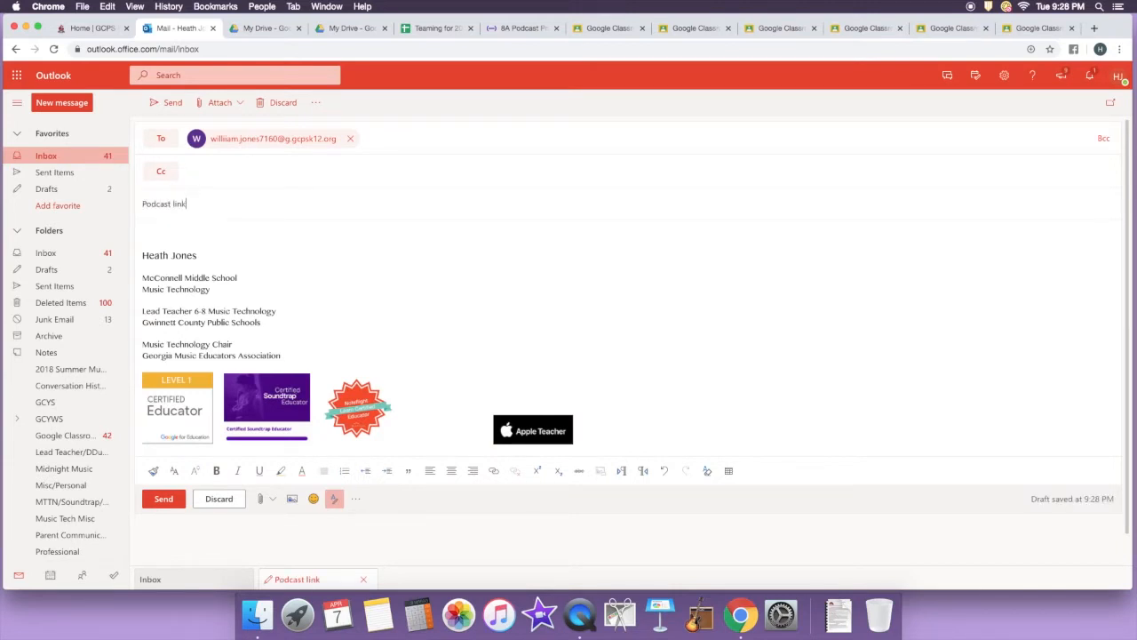
{"action": "type", "text": "k"}
{"action": "key", "text": "super+v"}
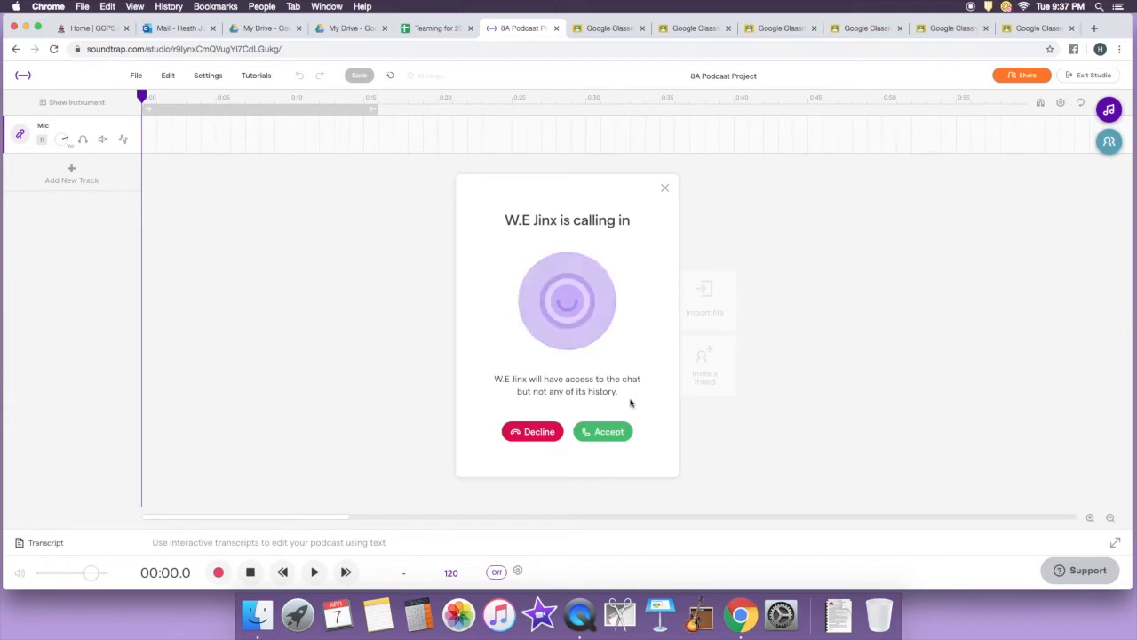
- Accept the guest's incoming call and set up new voice tracks for recording both the host and the guest
{"action": "left_click", "coordinate": [605, 436]}
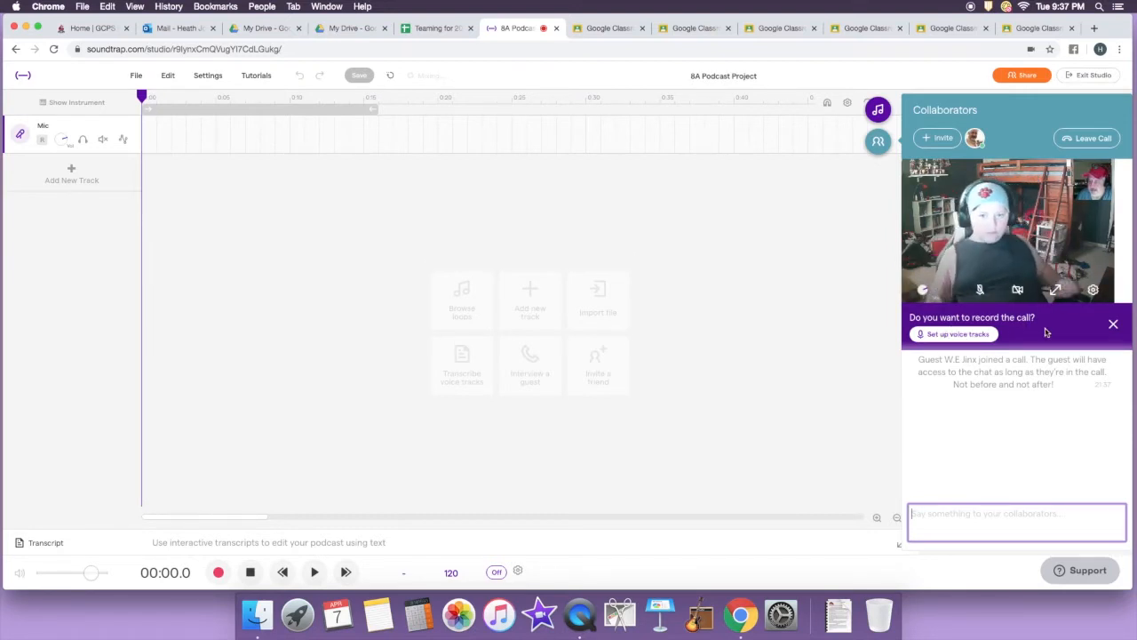
{"action": "left_click", "coordinate": [958, 340]}
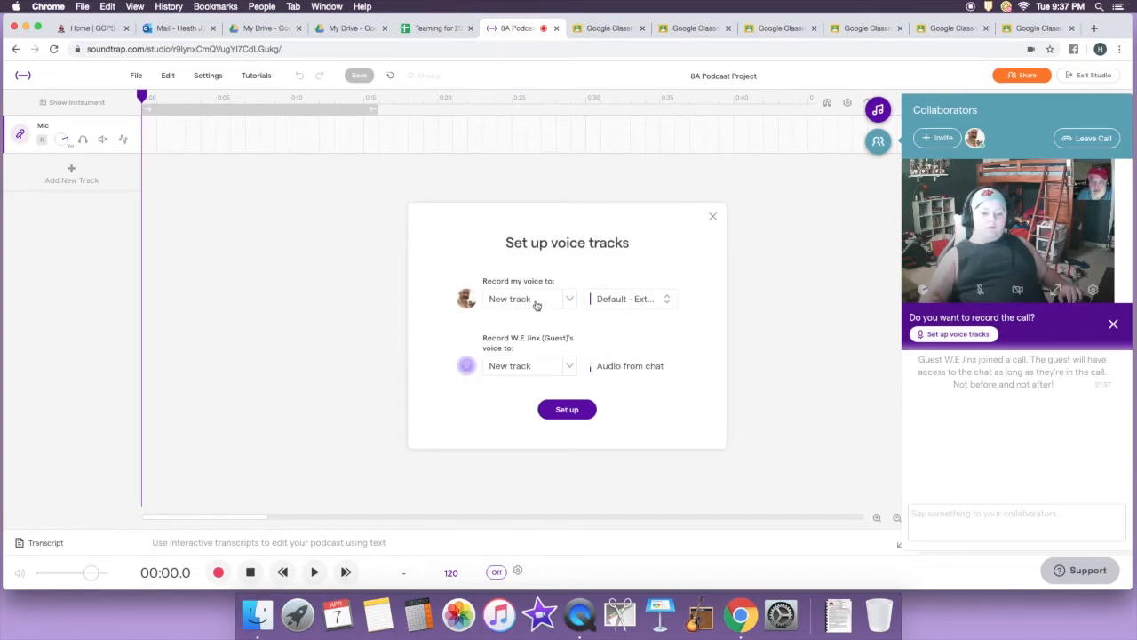
{"action": "left_click", "coordinate": [570, 414]}
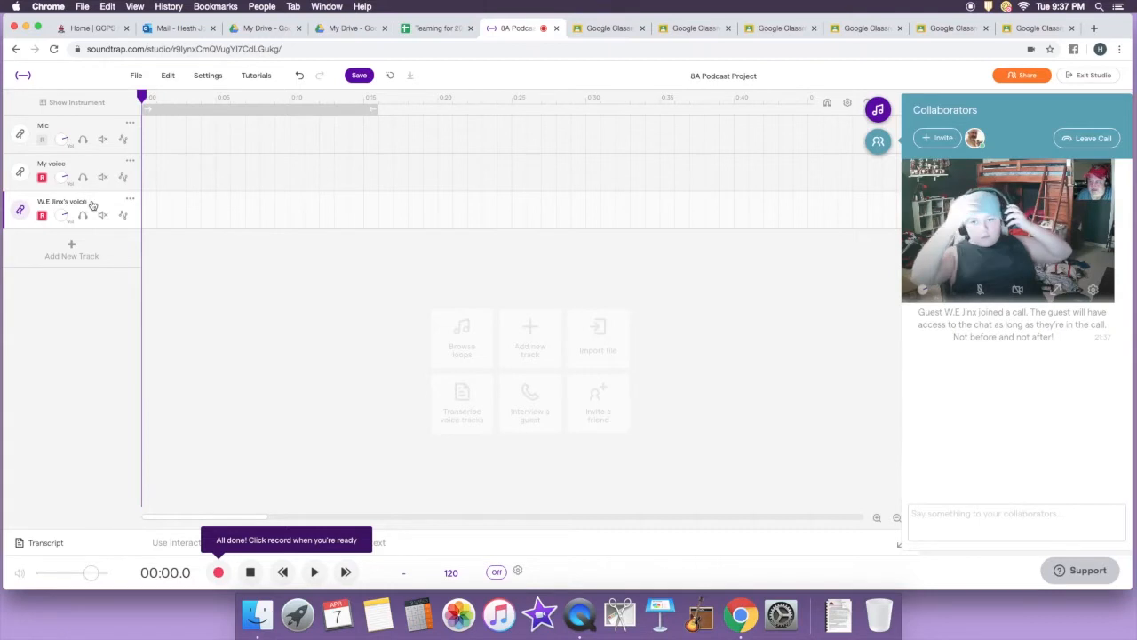
{"action": "left_click", "coordinate": [981, 292]}
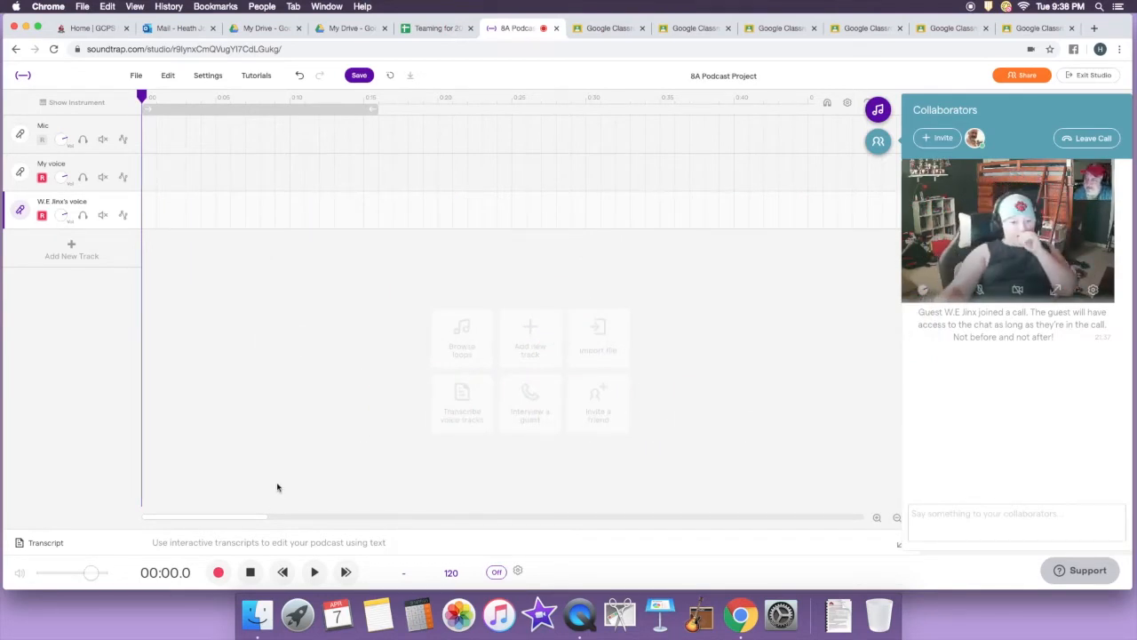
- Record the interview on both voice tracks, stop the recording and dismiss the audio error notices
{"action": "left_click", "coordinate": [218, 575]}
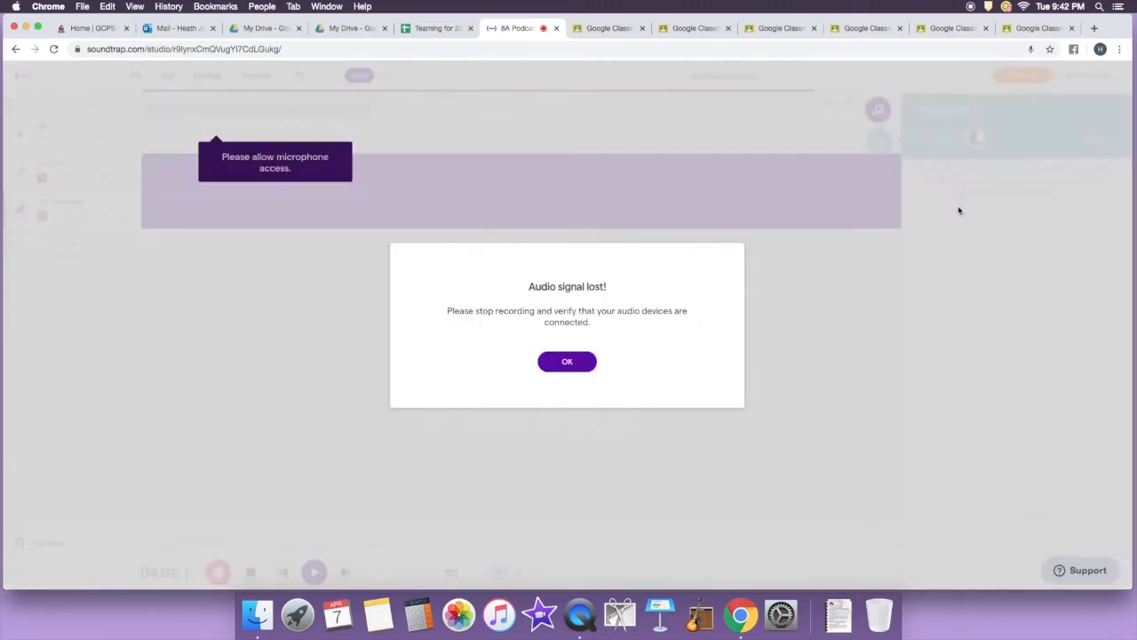
{"action": "left_click", "coordinate": [568, 363]}
{"action": "left_click", "coordinate": [251, 572]}
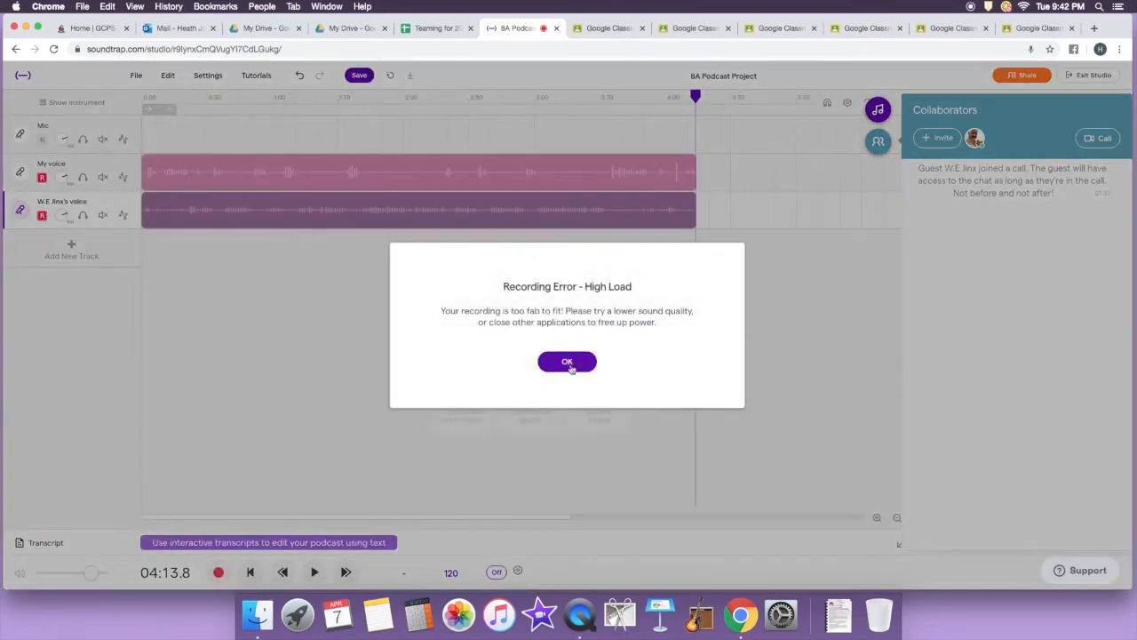
{"action": "left_click", "coordinate": [569, 364]}
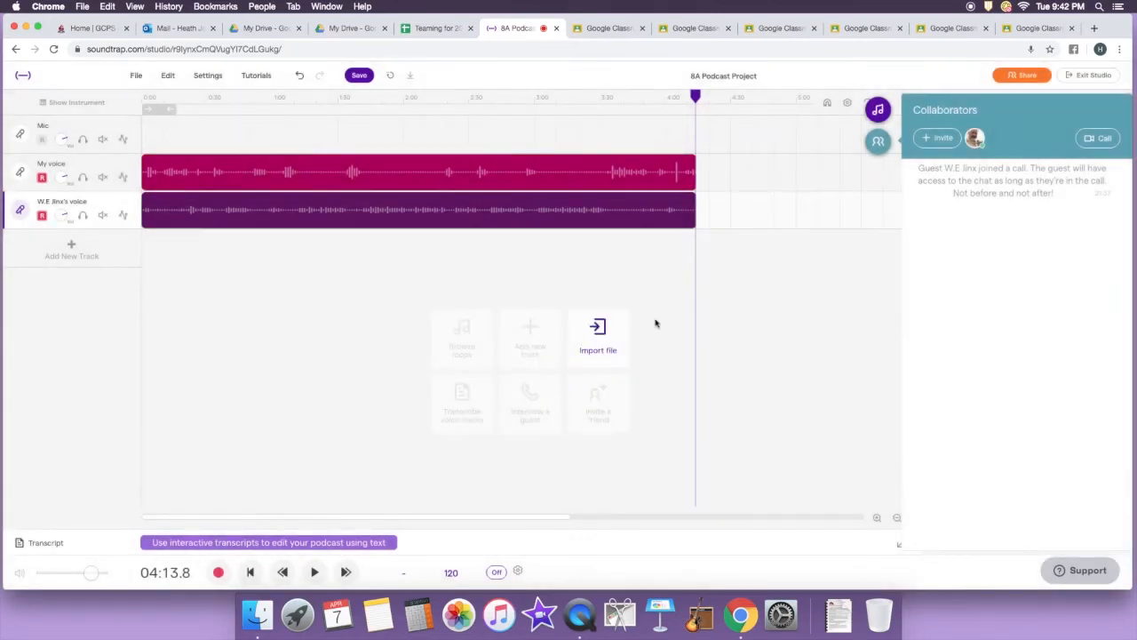
- Hide the collaborators chat and play the opening of the recorded interview from the beginning
{"action": "left_click", "coordinate": [880, 144]}
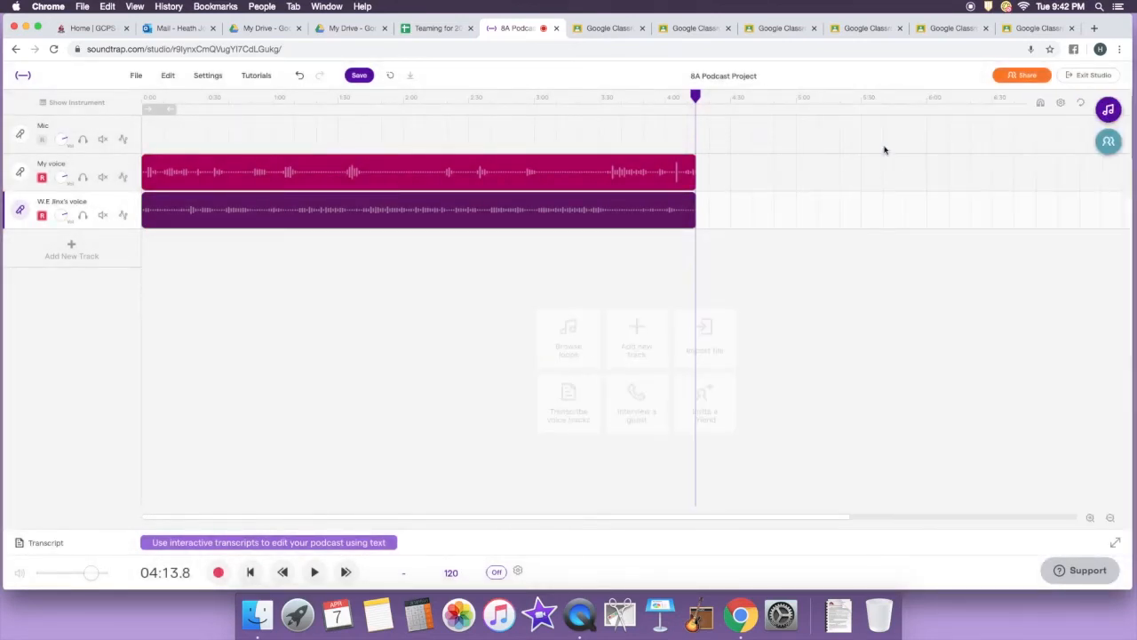
{"action": "key", "text": "Return"}
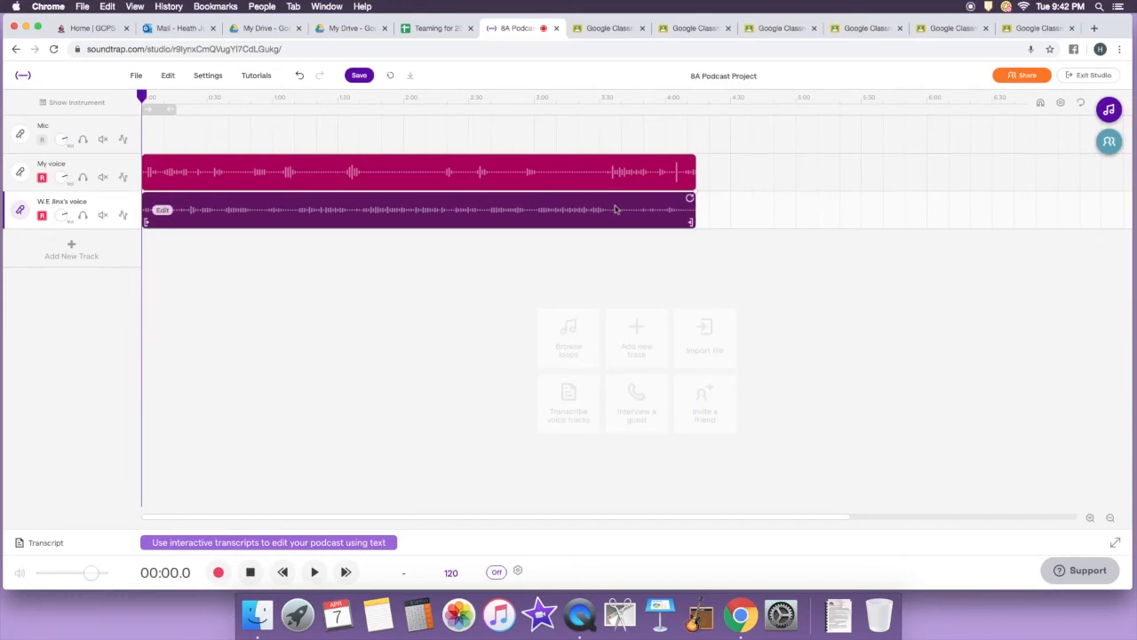
{"action": "key", "text": "space"}
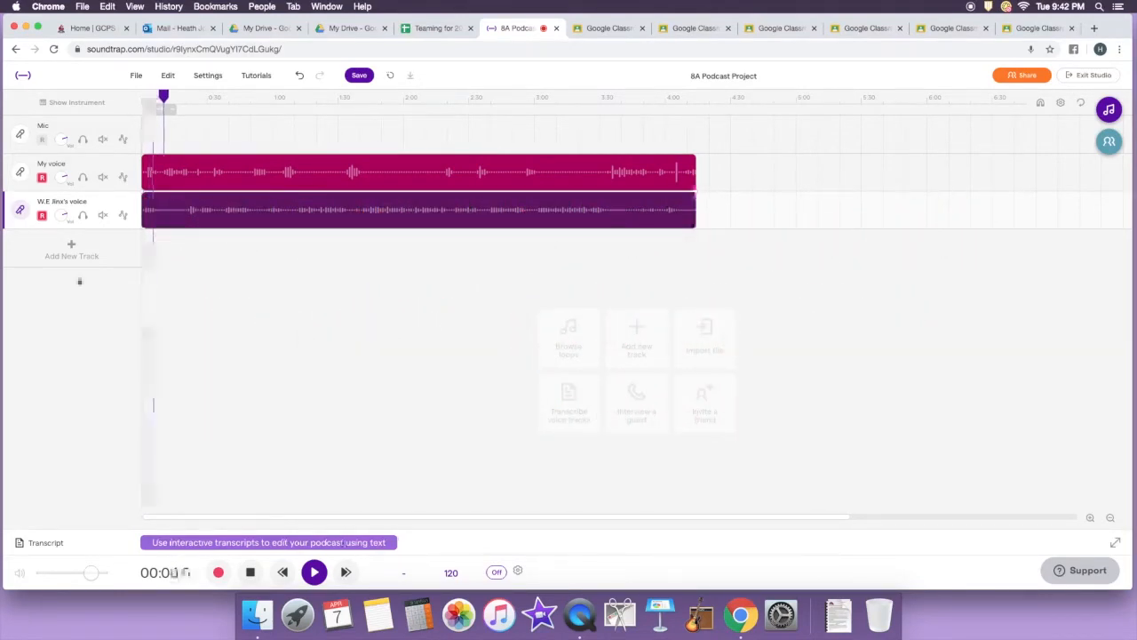
{"action": "key", "text": "space"}
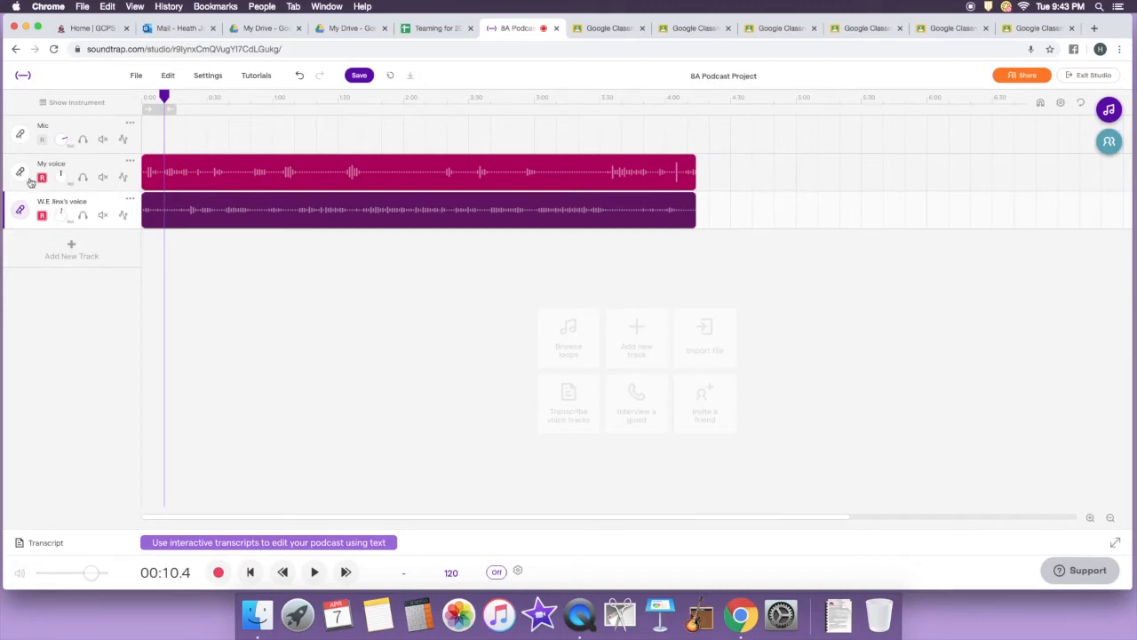
- Solo the My voice track, open its instrument settings and browse the available Voice presets
{"action": "left_click", "coordinate": [83, 179]}
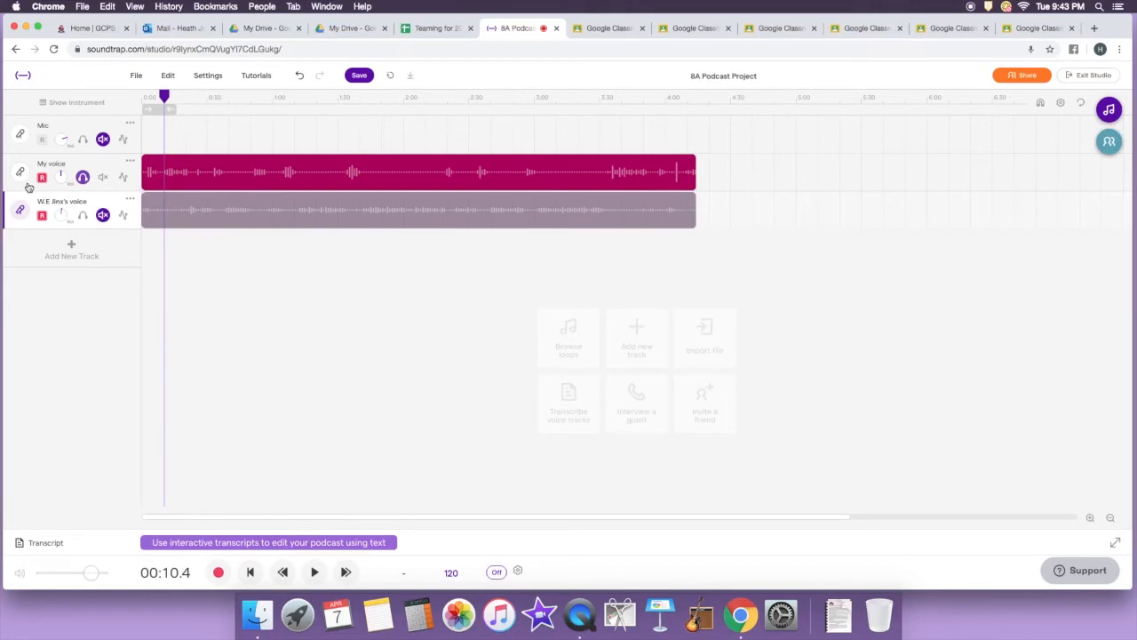
{"action": "left_click", "coordinate": [20, 174]}
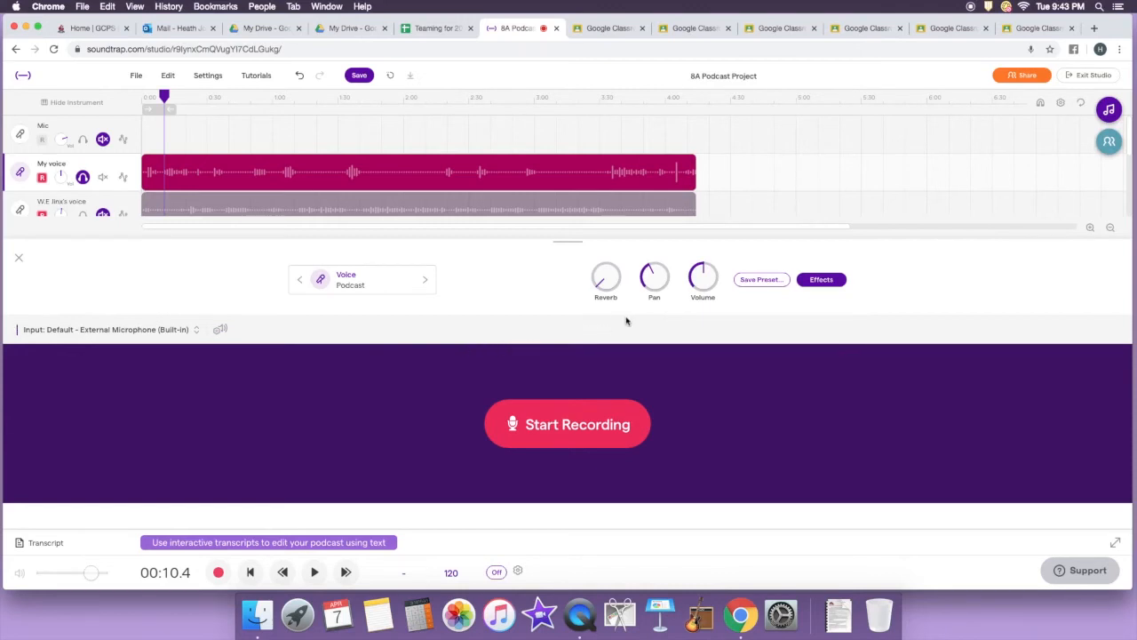
{"action": "left_click", "coordinate": [389, 284]}
{"action": "scroll", "coordinate": [693, 315], "scroll_direction": "up", "scroll_amount": 3}
{"action": "scroll", "coordinate": [692, 314], "scroll_direction": "down", "scroll_amount": 5}
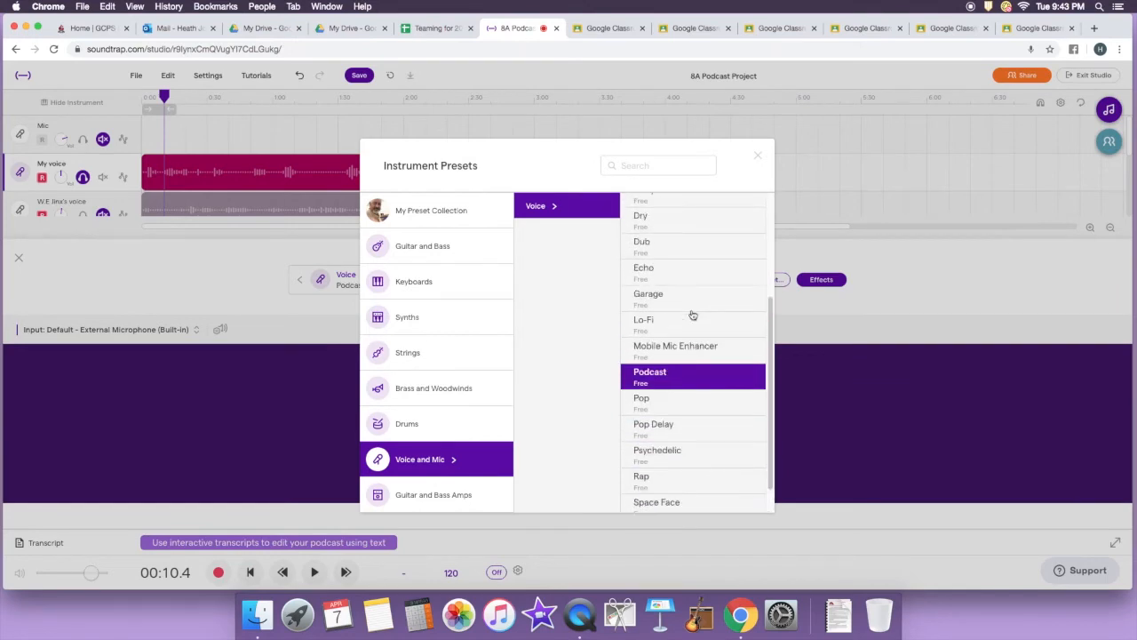
{"action": "left_click", "coordinate": [216, 262]}
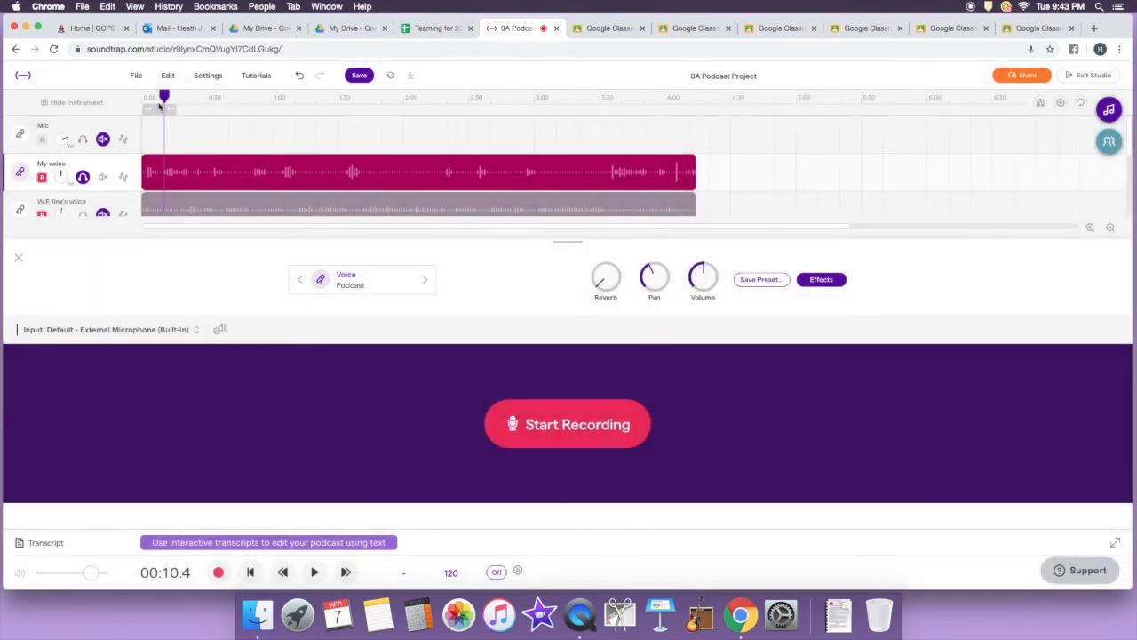
- Turn on looping for the opening section and play it while auditioning the Mobile Mic Enhancer preset on My voice
{"action": "left_click", "coordinate": [160, 110]}
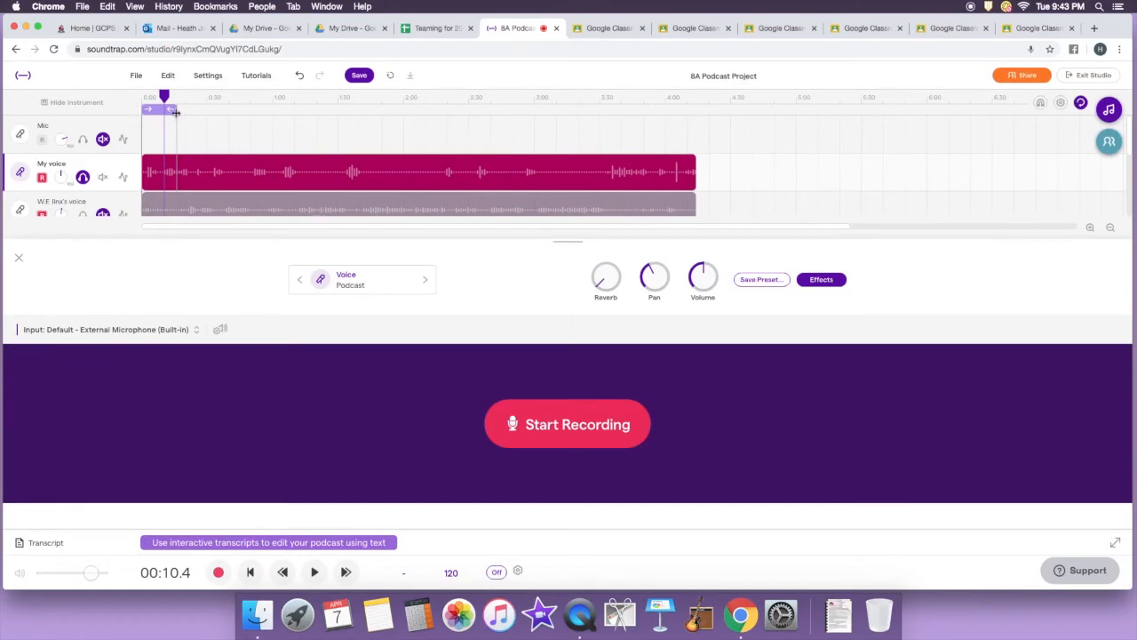
{"action": "key", "text": "space"}
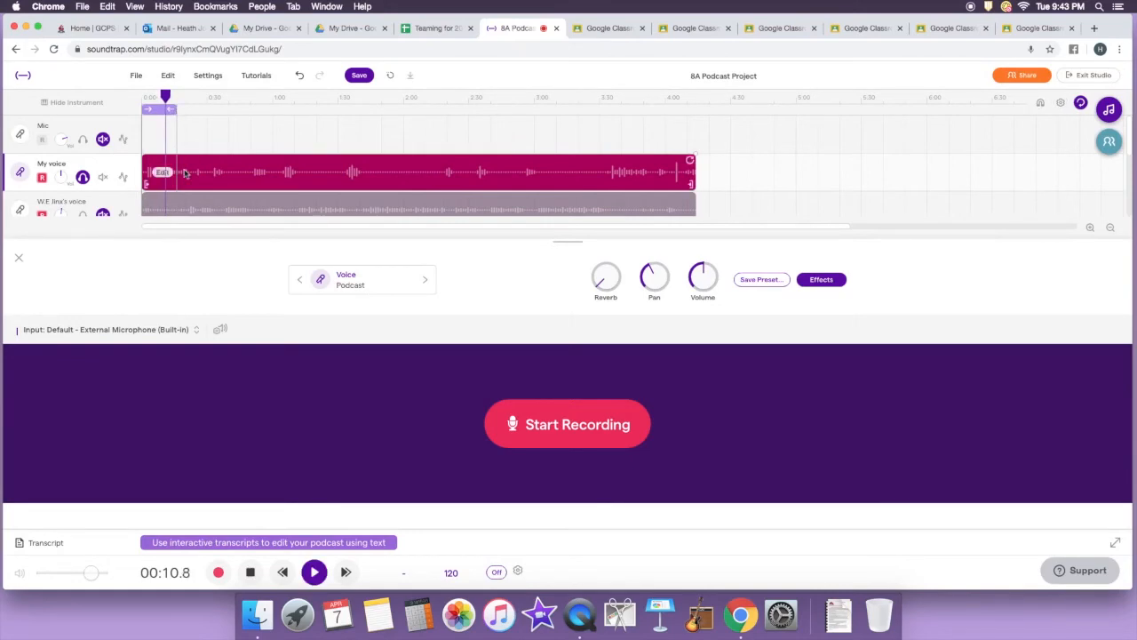
{"action": "left_click", "coordinate": [371, 284]}
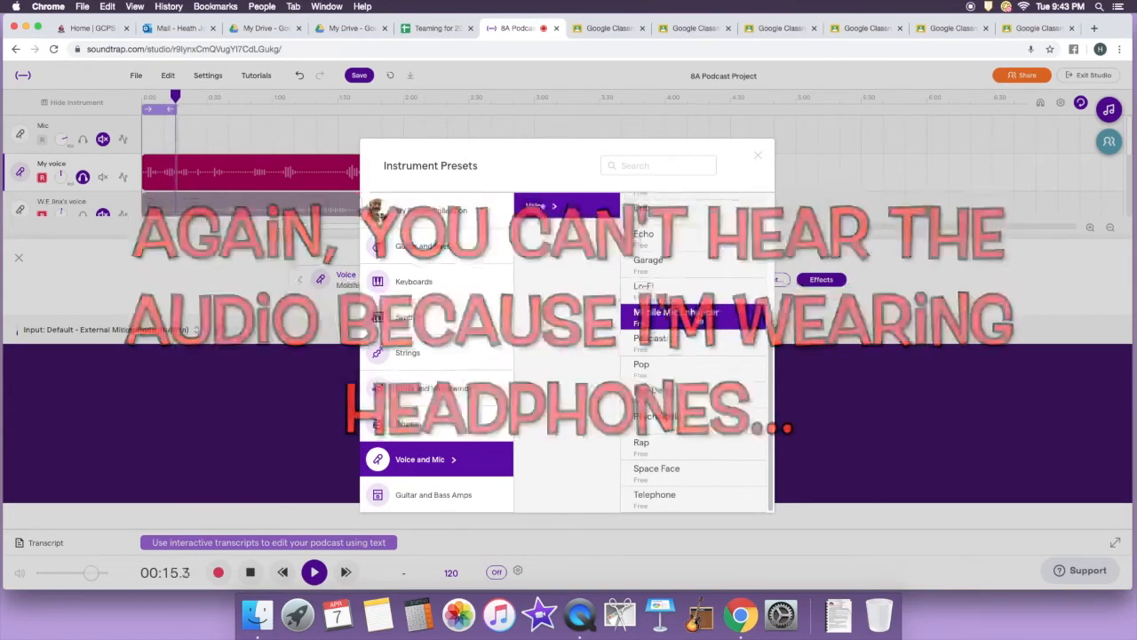
{"action": "key", "text": "space"}
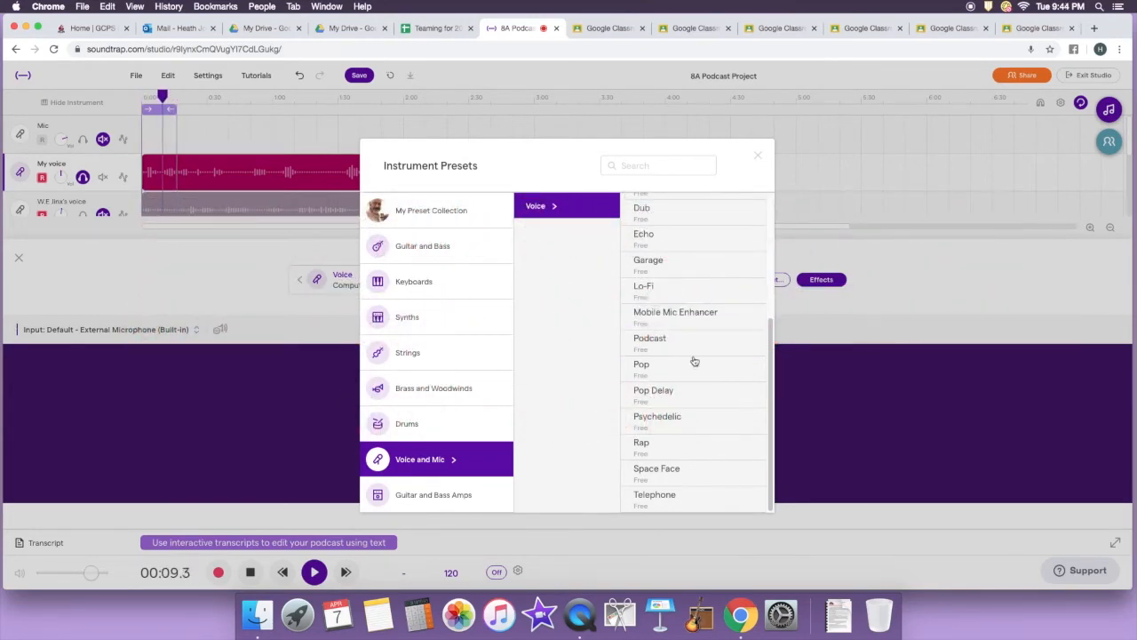
- Audition the Psychedelic and Telephone voice presets, and apply Pop Delay to the My voice track
{"action": "left_click", "coordinate": [675, 427]}
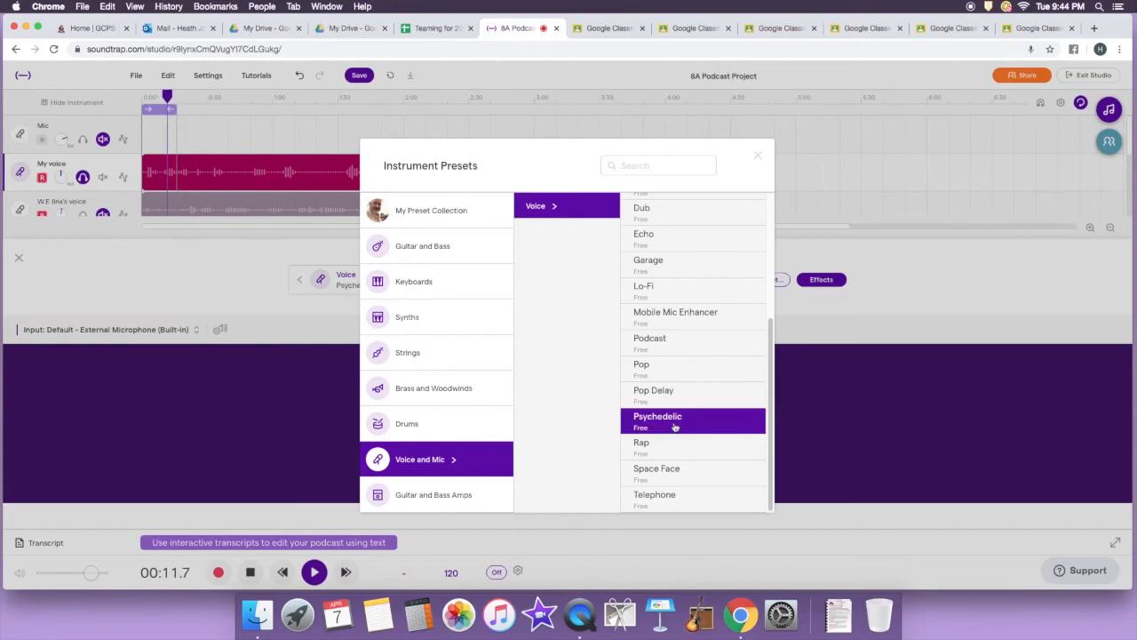
{"action": "left_click", "coordinate": [674, 500]}
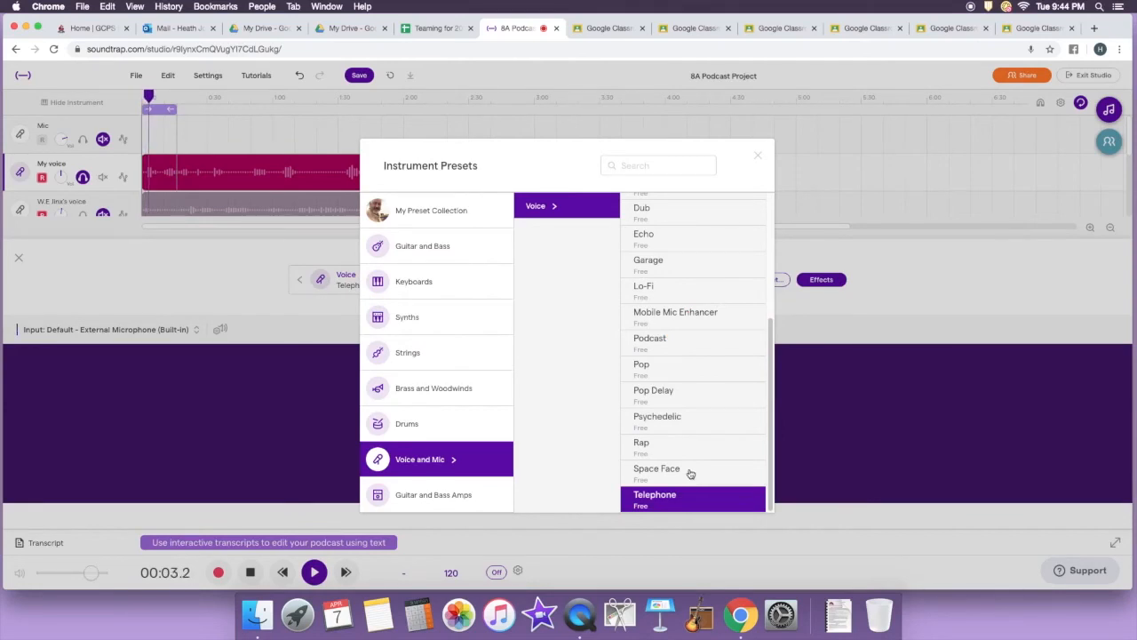
{"action": "scroll", "coordinate": [689, 472], "scroll_direction": "up", "scroll_amount": 2}
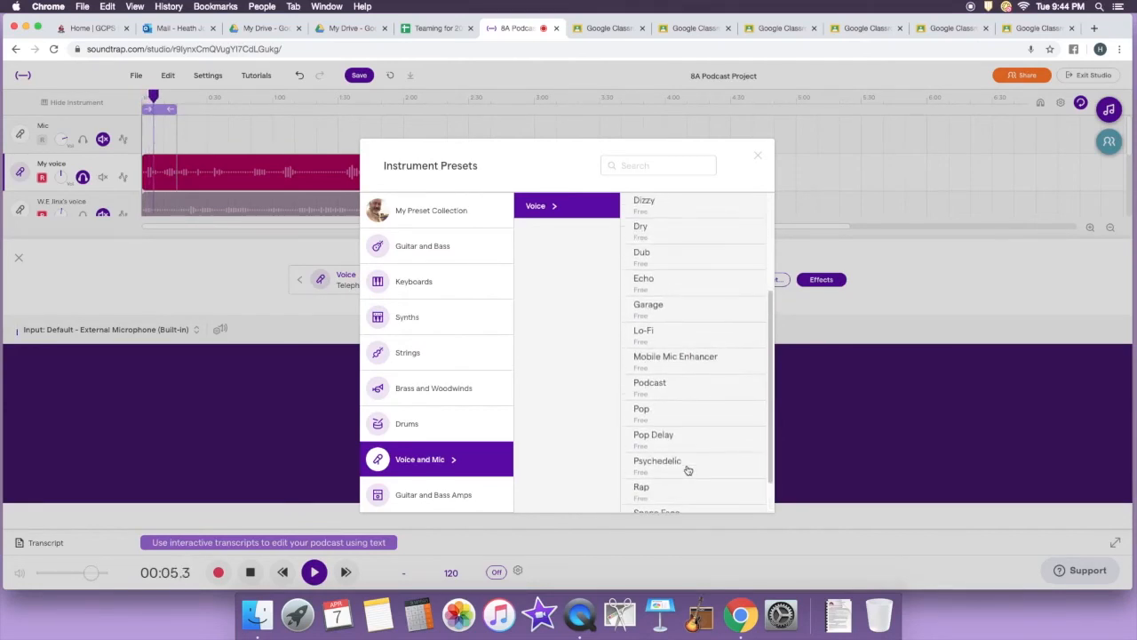
{"action": "left_click", "coordinate": [673, 435]}
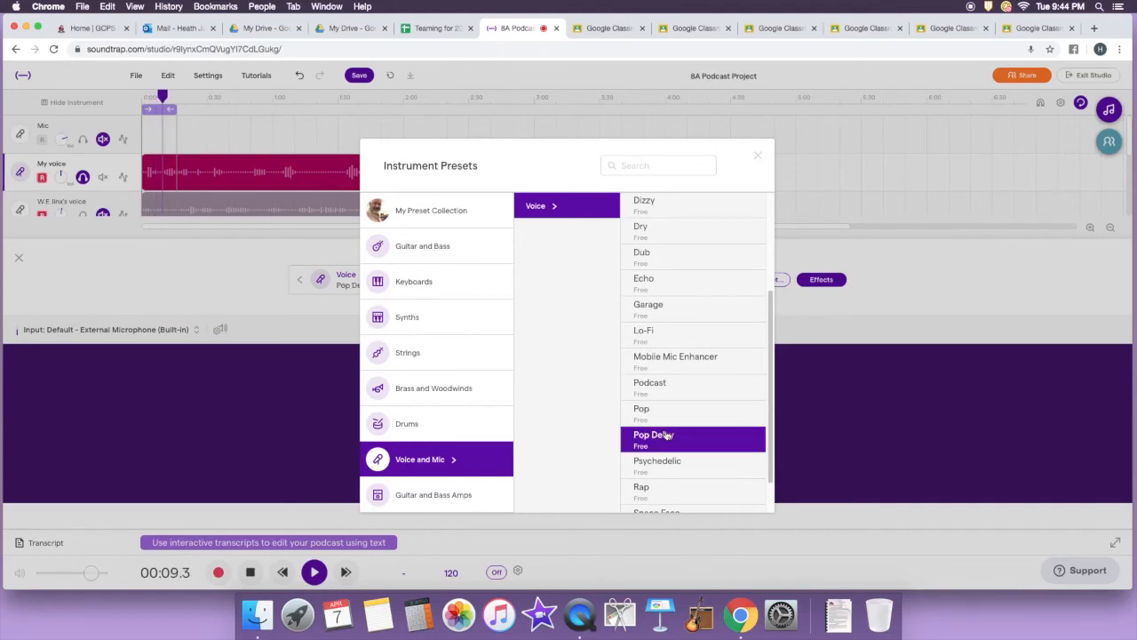
{"action": "left_click", "coordinate": [756, 157]}
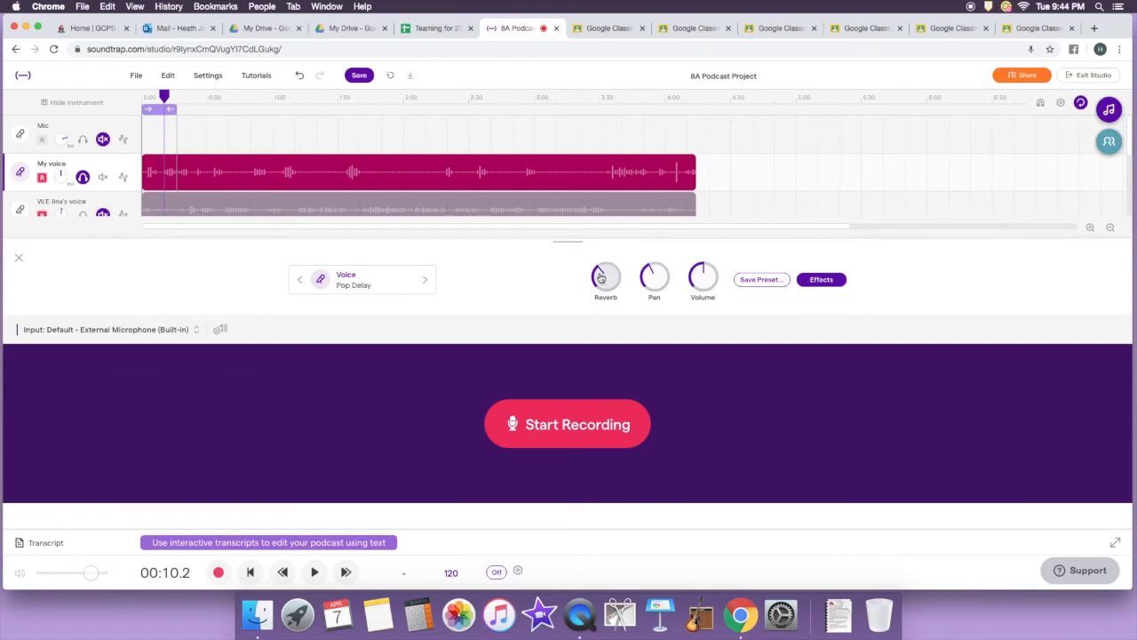
- Lower the reverb and volume of My voice and reduce its Vocal Amp tone in the effects while playing the looped section
{"action": "key", "text": "space"}
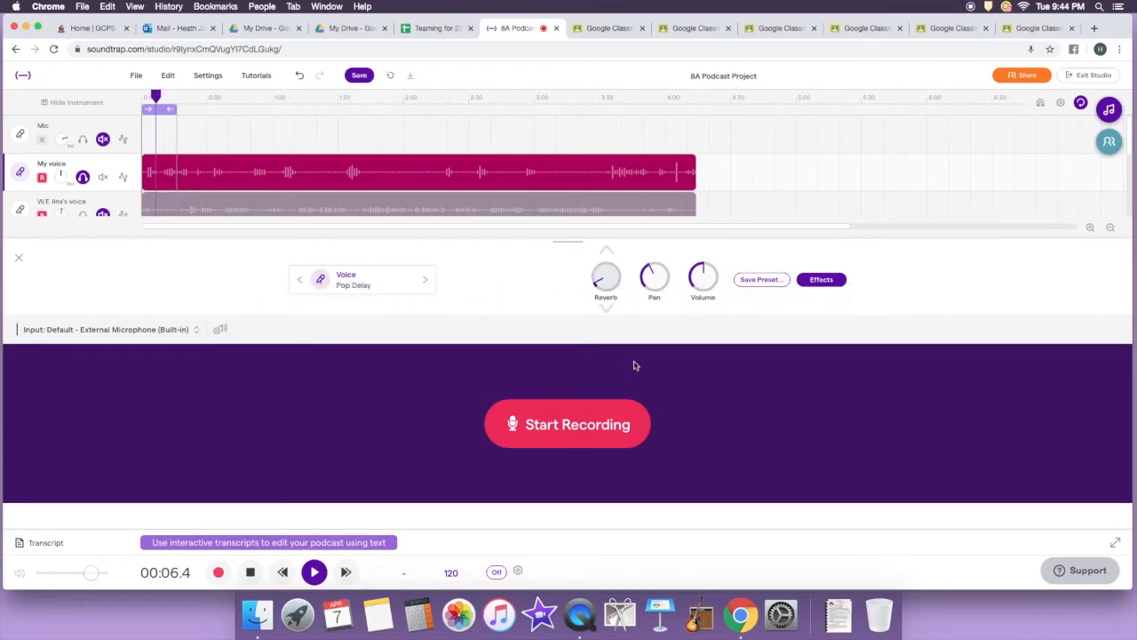
{"action": "key", "text": "space"}
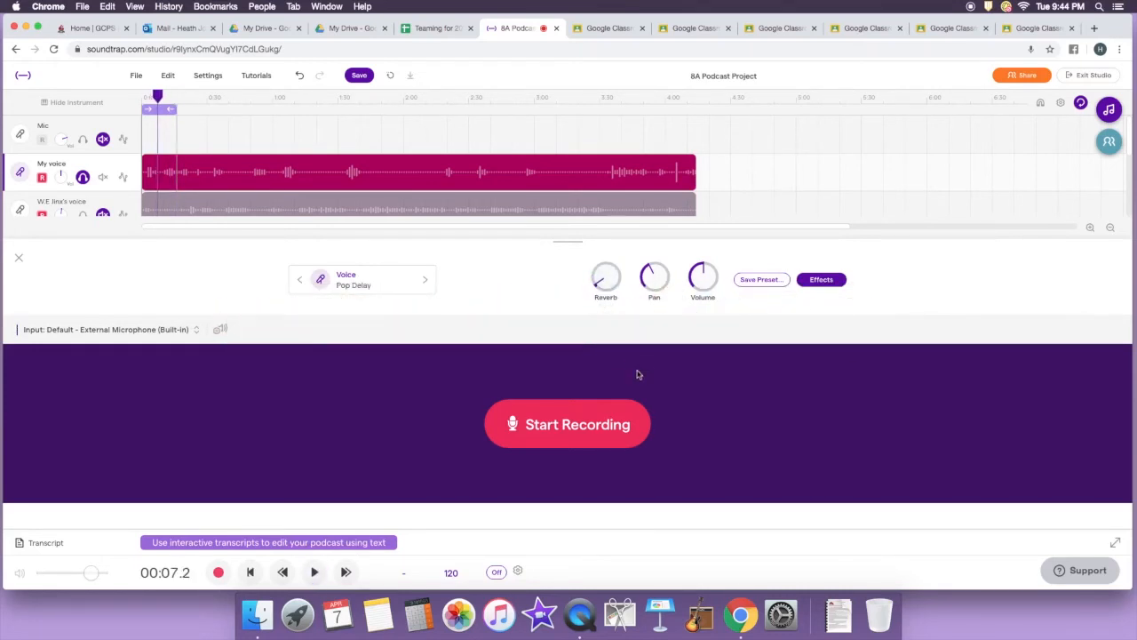
{"action": "left_click", "coordinate": [823, 280]}
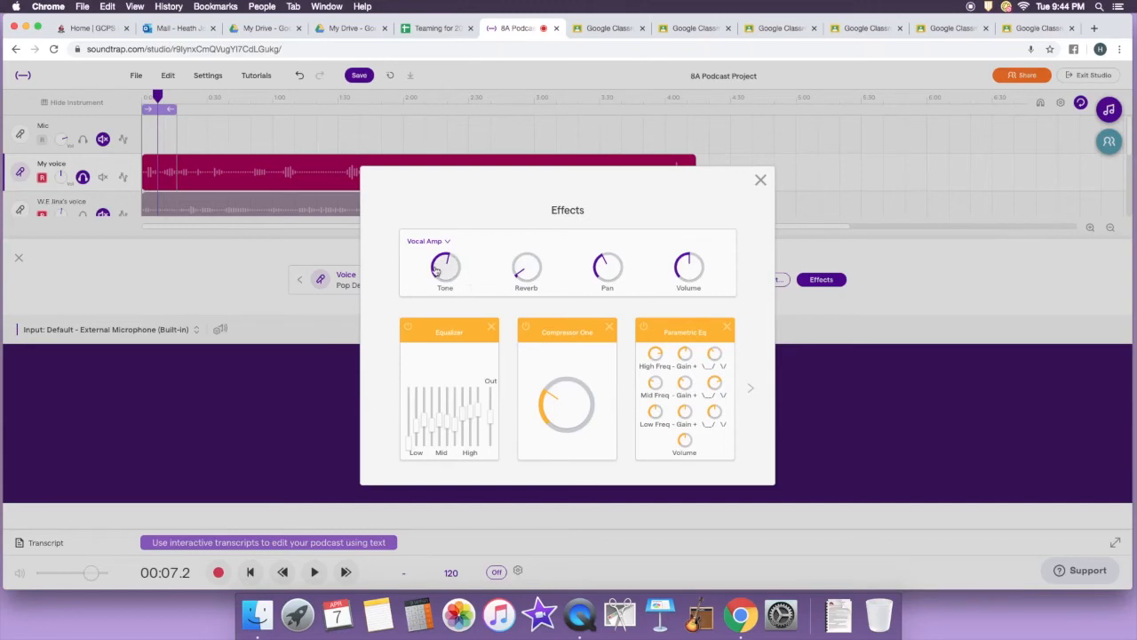
{"action": "key", "text": "space"}
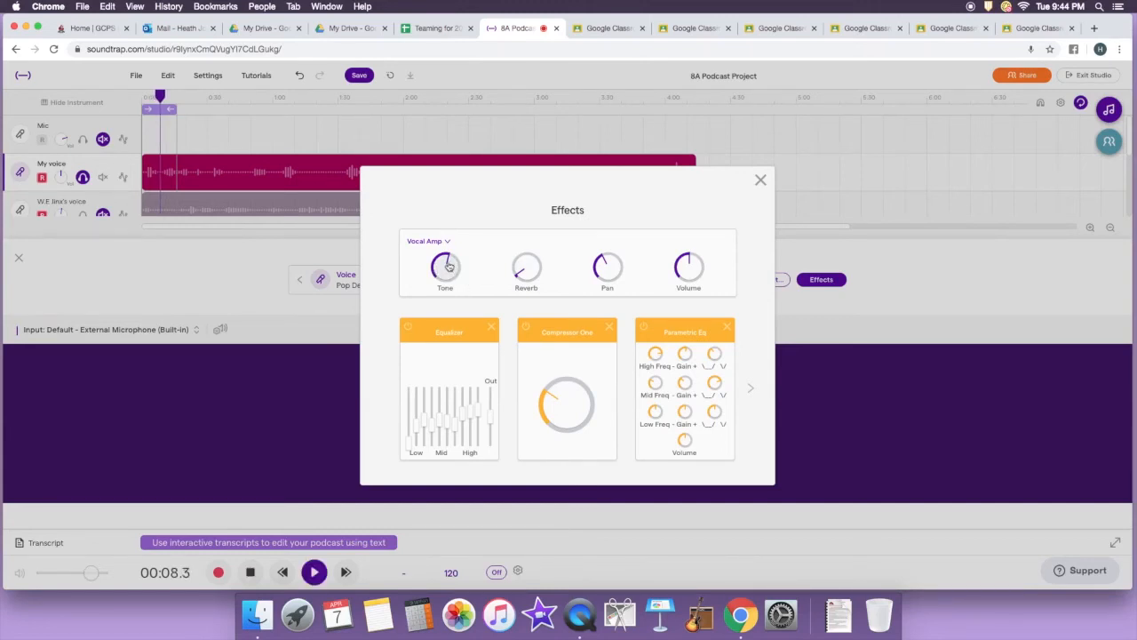
{"action": "left_click_drag", "start_coordinate": [446, 264], "coordinate": [448, 345]}
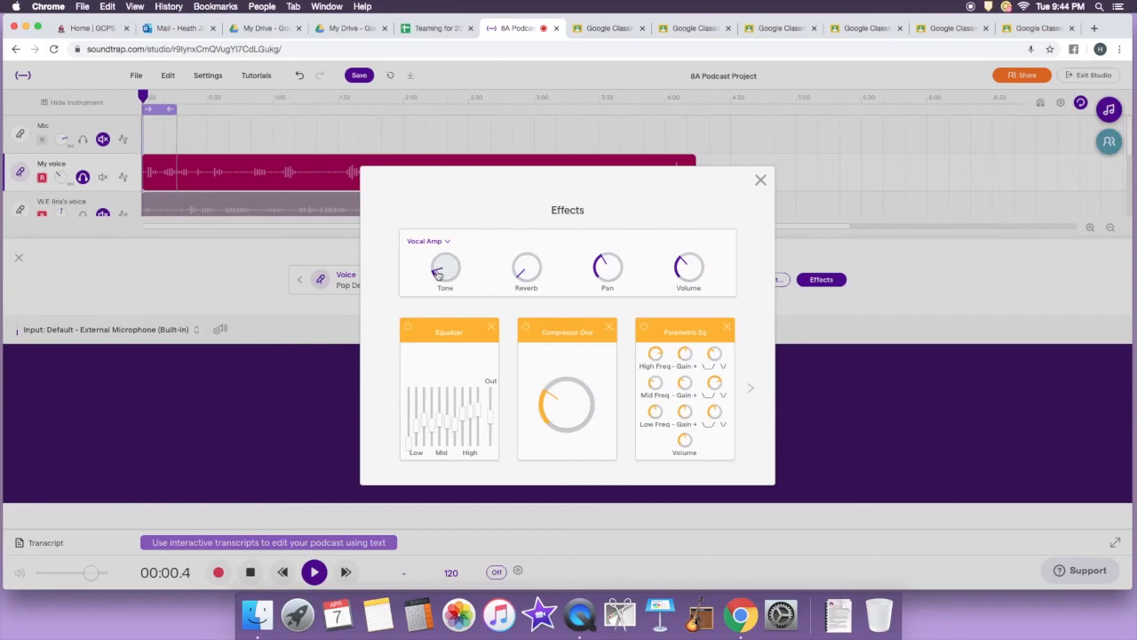
{"action": "left_click_drag", "start_coordinate": [437, 276], "coordinate": [449, 166]}
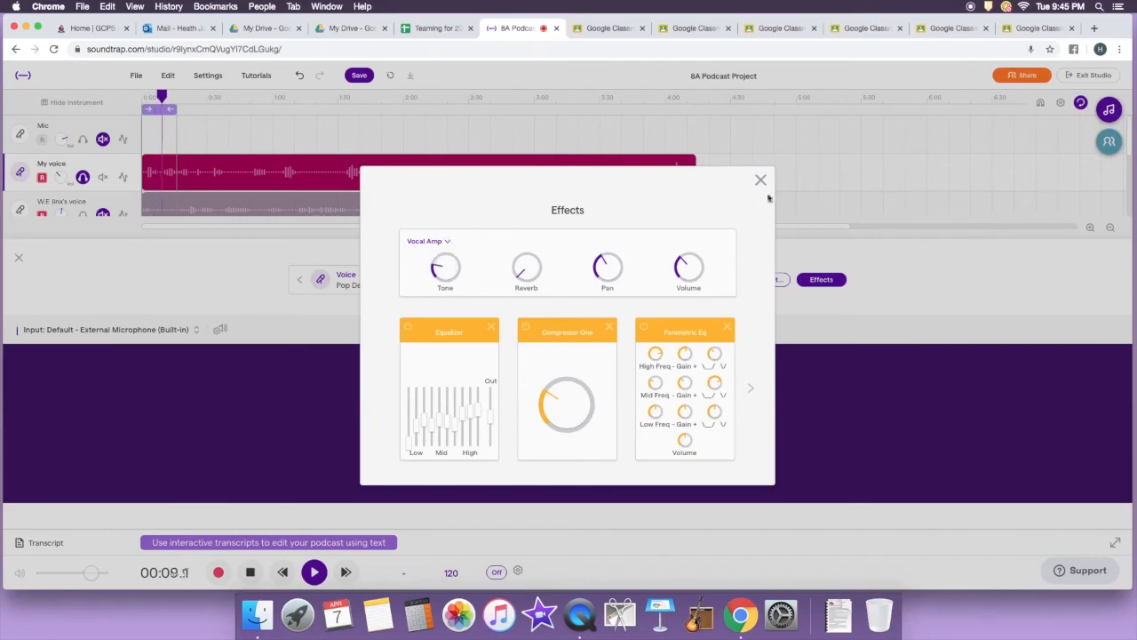
{"action": "left_click", "coordinate": [759, 182]}
{"action": "key", "text": "space"}
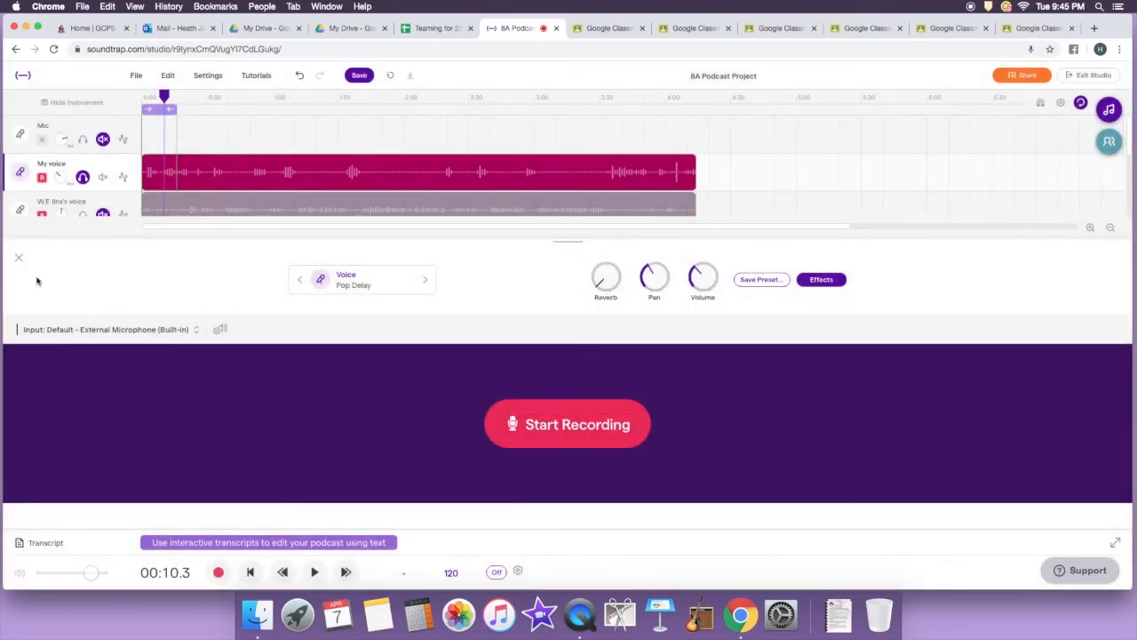
{"action": "left_click", "coordinate": [18, 255]}
- Apply the Mobile Mic Enhancer voice preset to the guest's voice track
{"action": "left_click", "coordinate": [25, 206]}
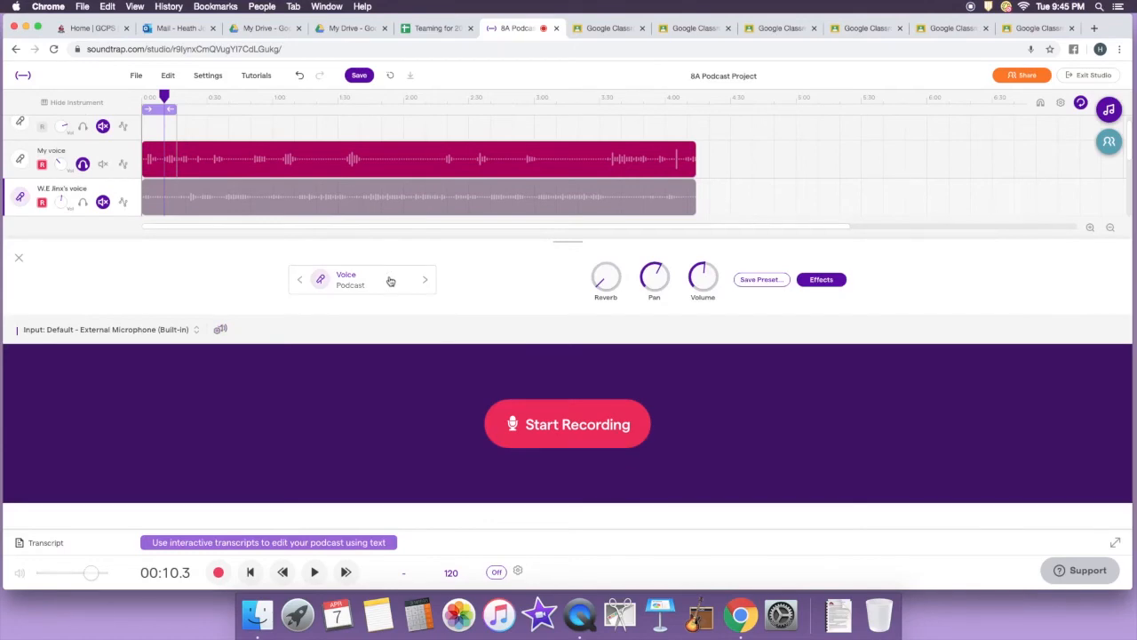
{"action": "left_click", "coordinate": [386, 281]}
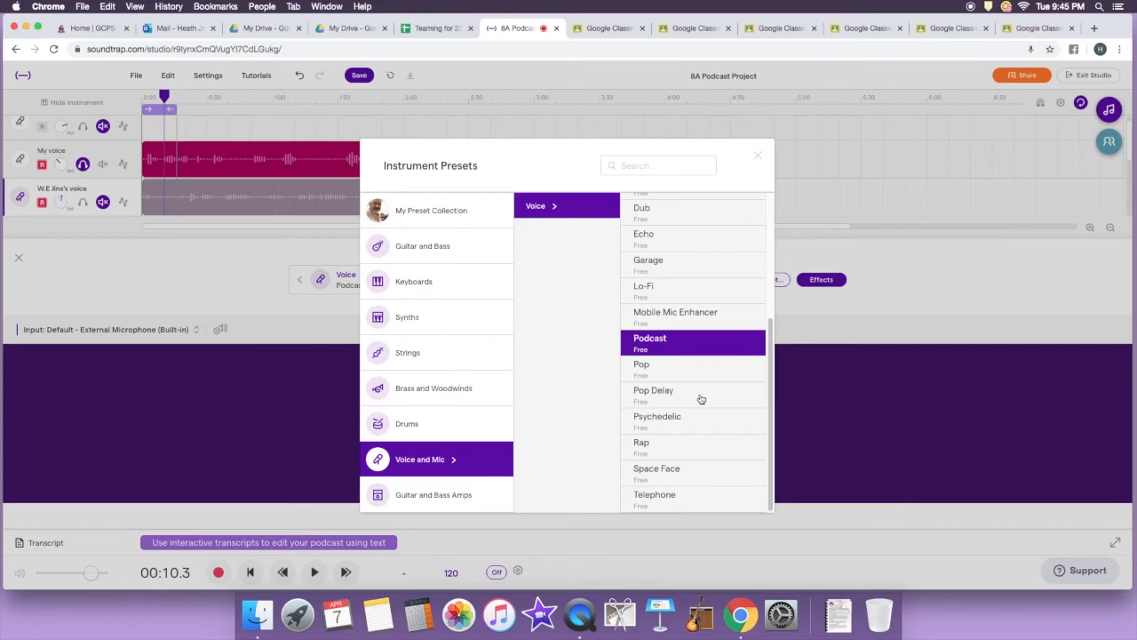
{"action": "scroll", "coordinate": [701, 399], "scroll_direction": "up", "scroll_amount": 2}
{"action": "left_click", "coordinate": [707, 359]}
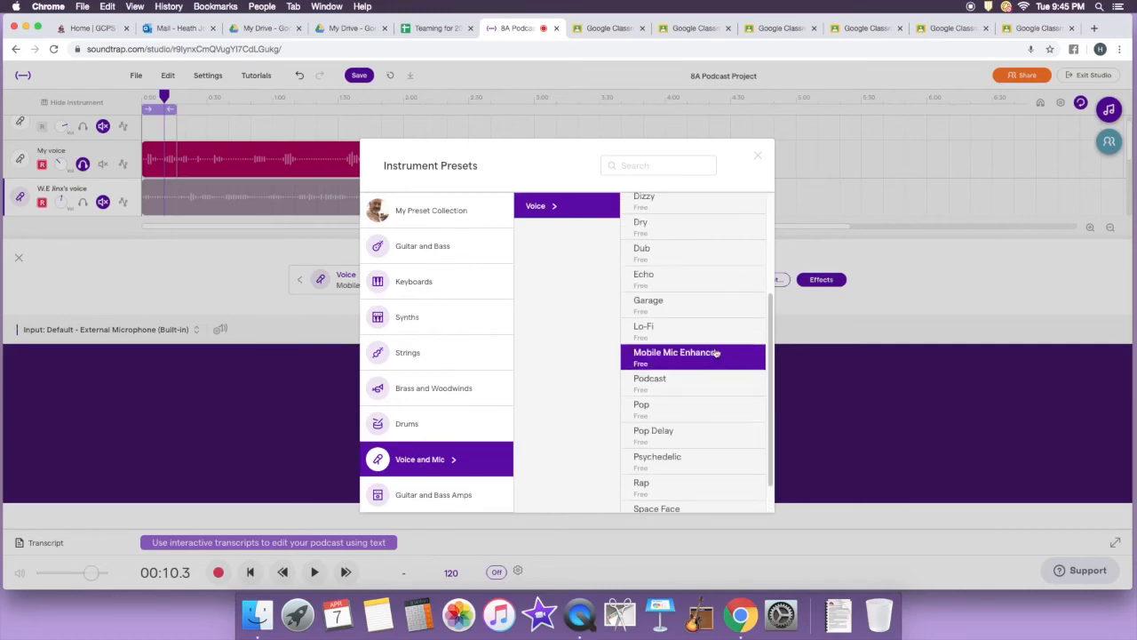
- Solo the guest's voice track instead of My voice and lower its Vocal Amp tone, checking it with a short playback
{"action": "left_click", "coordinate": [82, 203]}
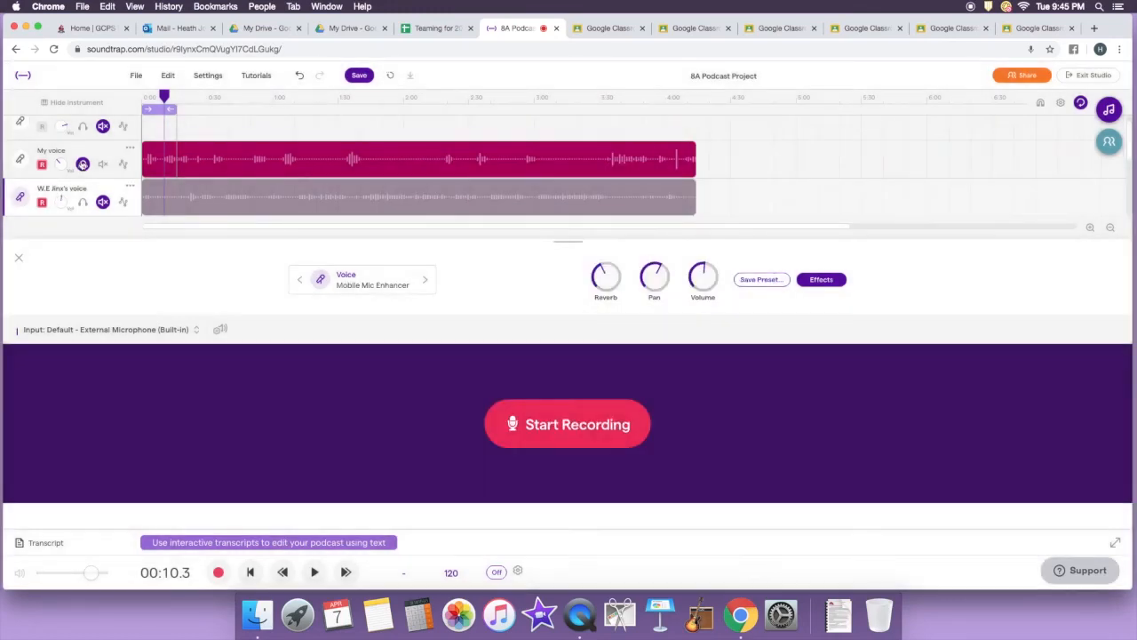
{"action": "left_click", "coordinate": [825, 282]}
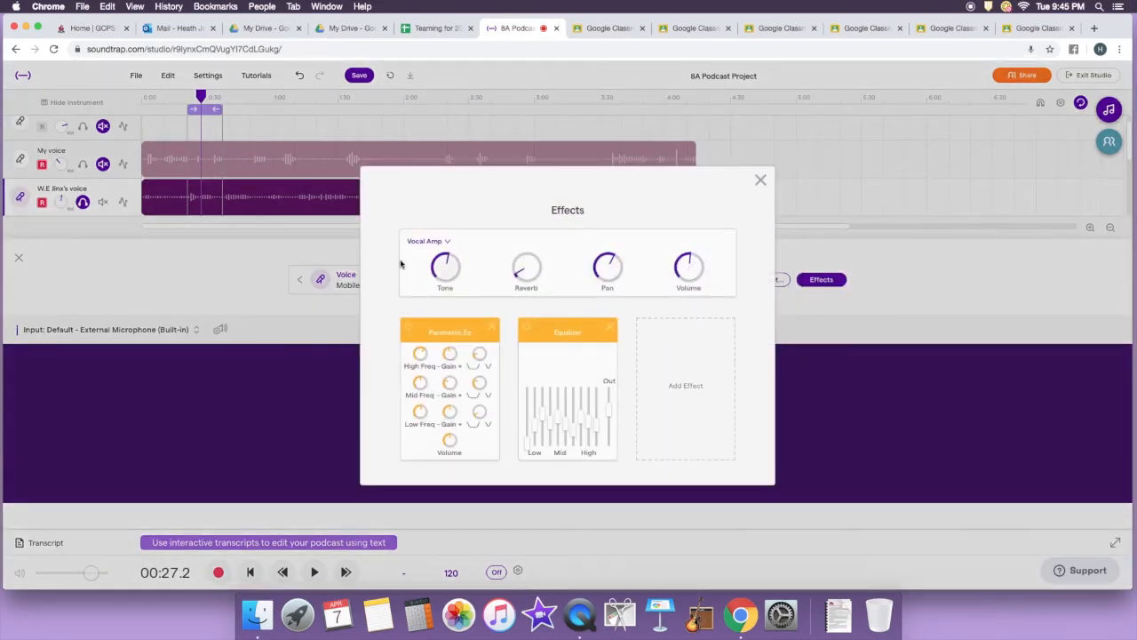
{"action": "left_click_drag", "start_coordinate": [437, 267], "coordinate": [440, 335]}
{"action": "key", "text": "space"}
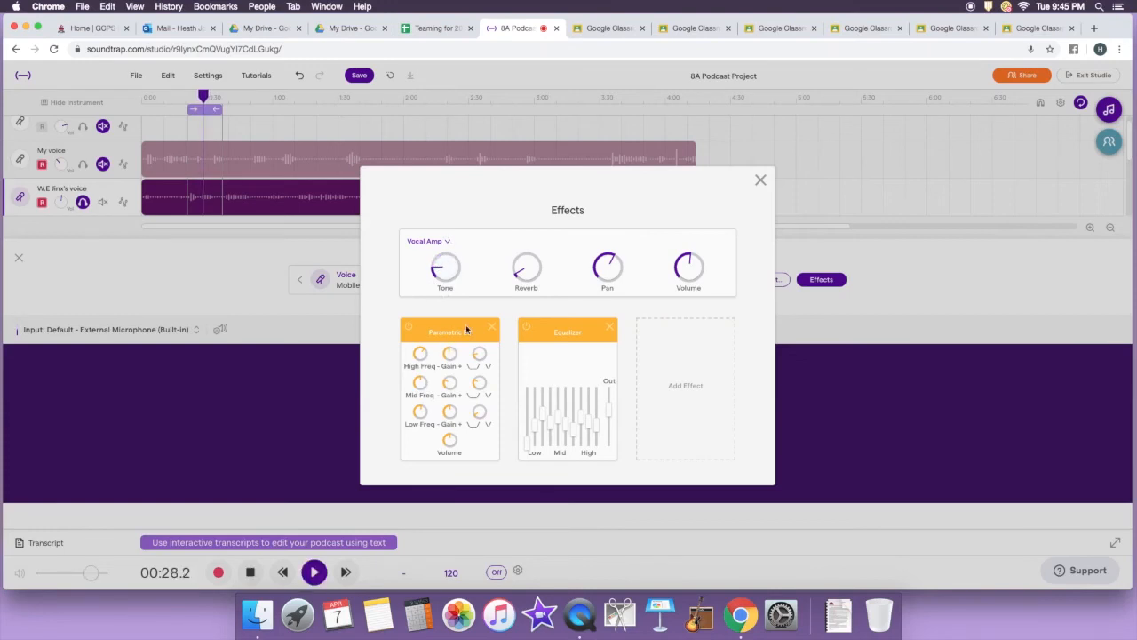
{"action": "key", "text": "space"}
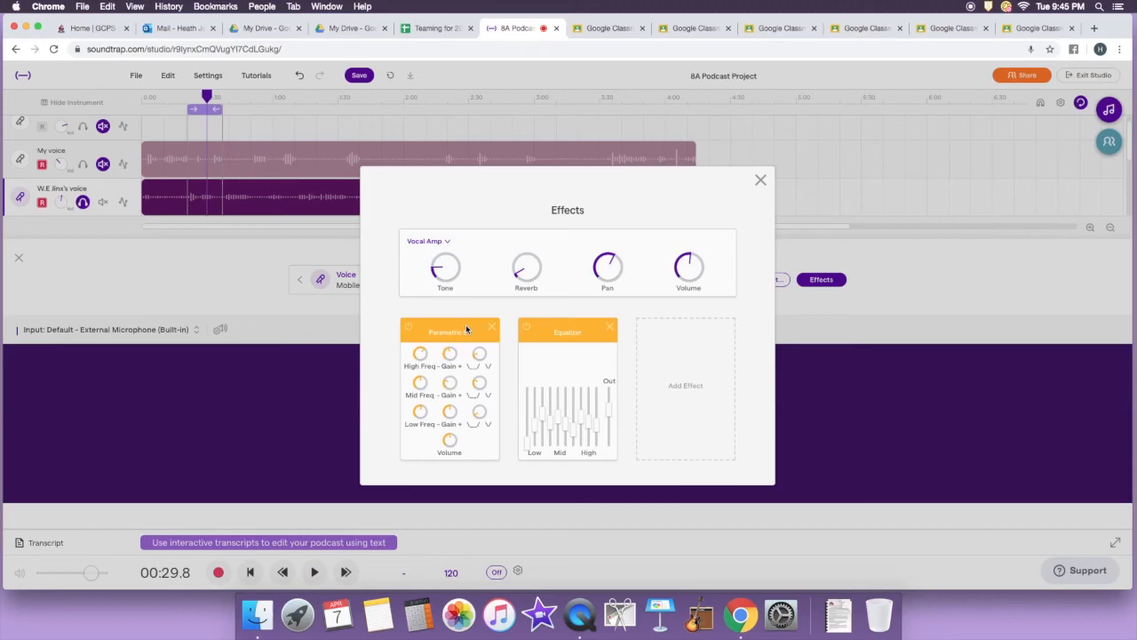
{"action": "left_click", "coordinate": [760, 180]}
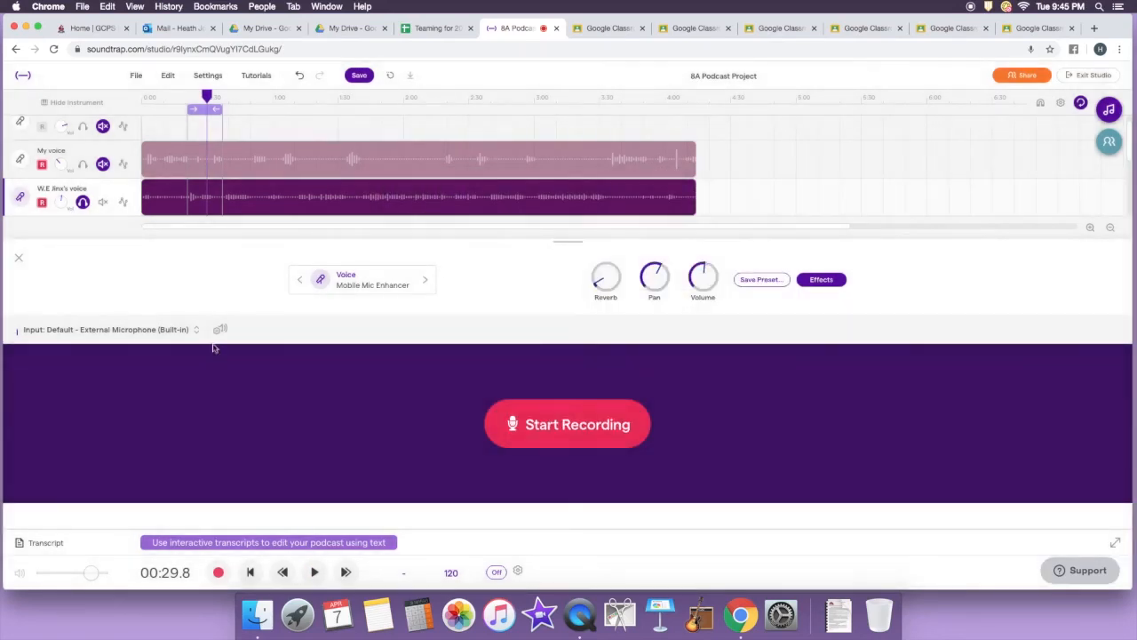
{"action": "left_click", "coordinate": [20, 260]}
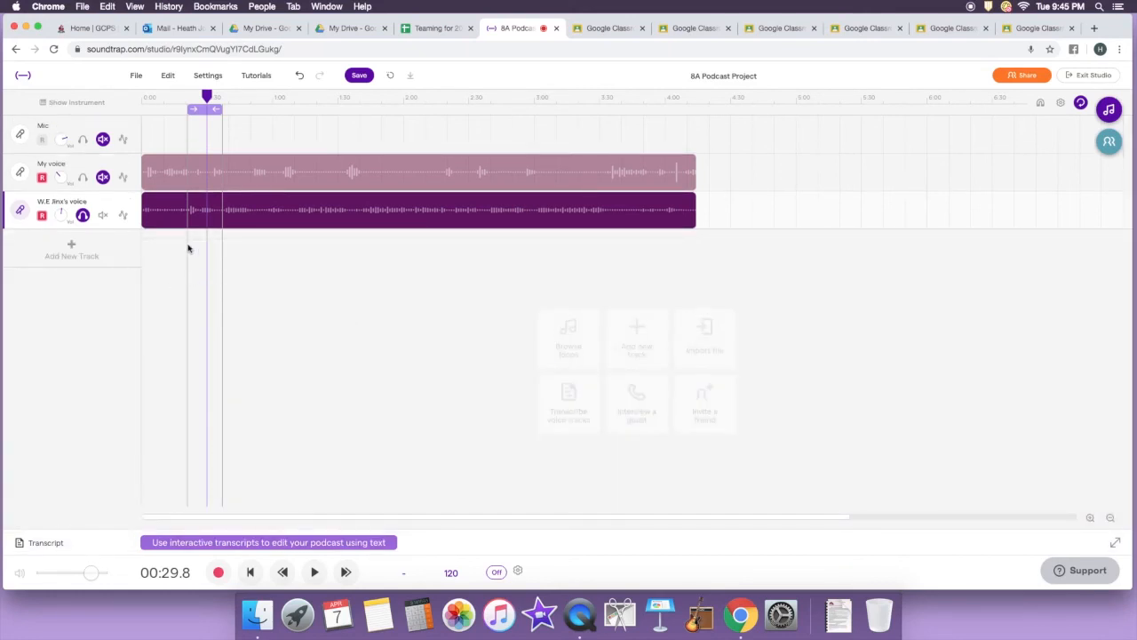
- Solo My voice too, and add the Brampton - 808 3a (DRM) loop from the Pop and Synth loops at the start of a new track
{"action": "left_click", "coordinate": [83, 177]}
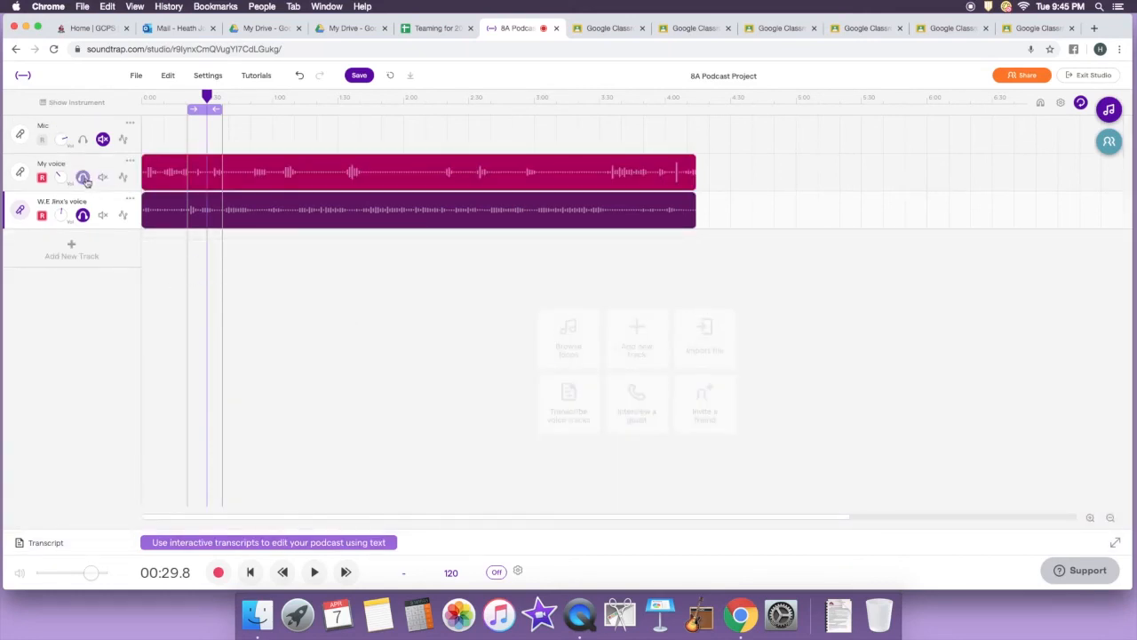
{"action": "left_click", "coordinate": [1110, 109]}
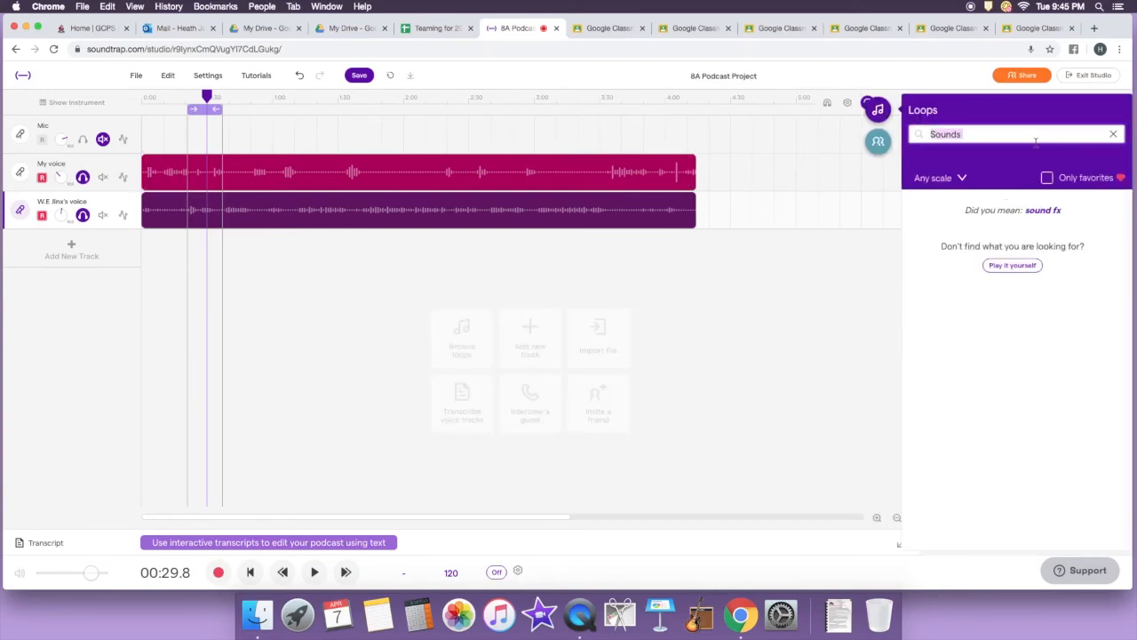
{"action": "left_click", "coordinate": [1114, 134]}
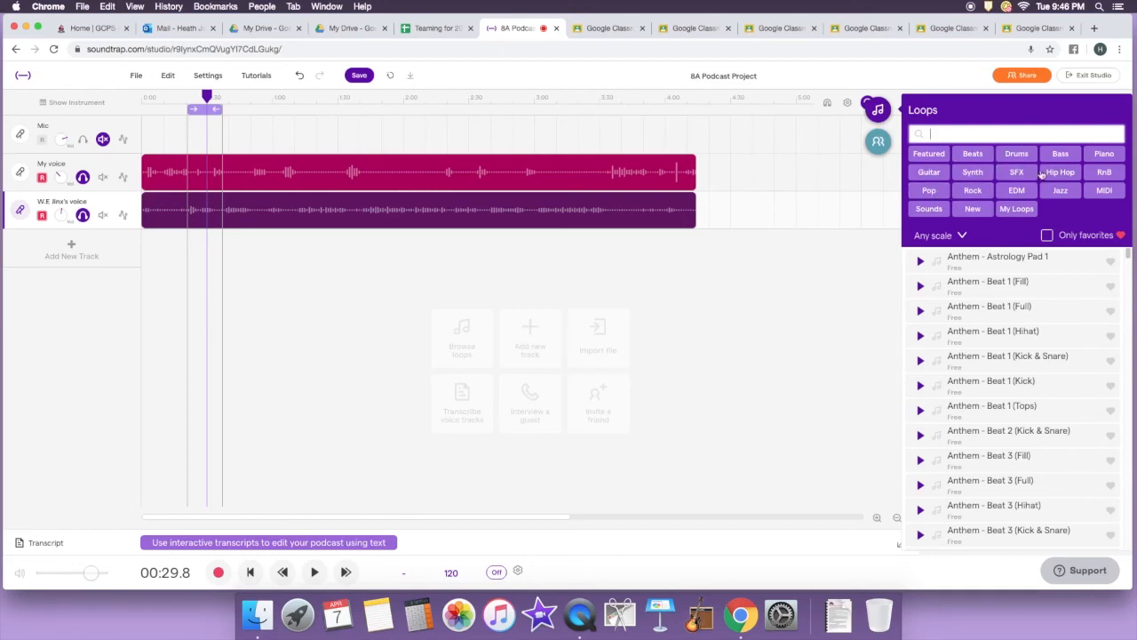
{"action": "left_click", "coordinate": [929, 191]}
{"action": "scroll", "coordinate": [989, 329], "scroll_direction": "down", "scroll_amount": 10}
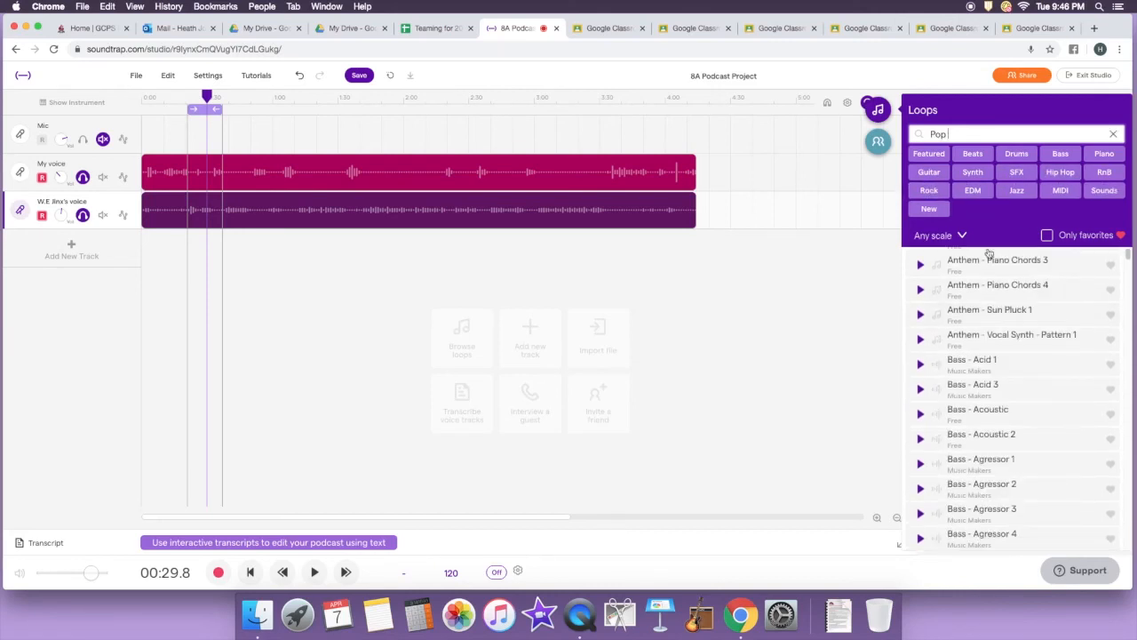
{"action": "left_click", "coordinate": [973, 172]}
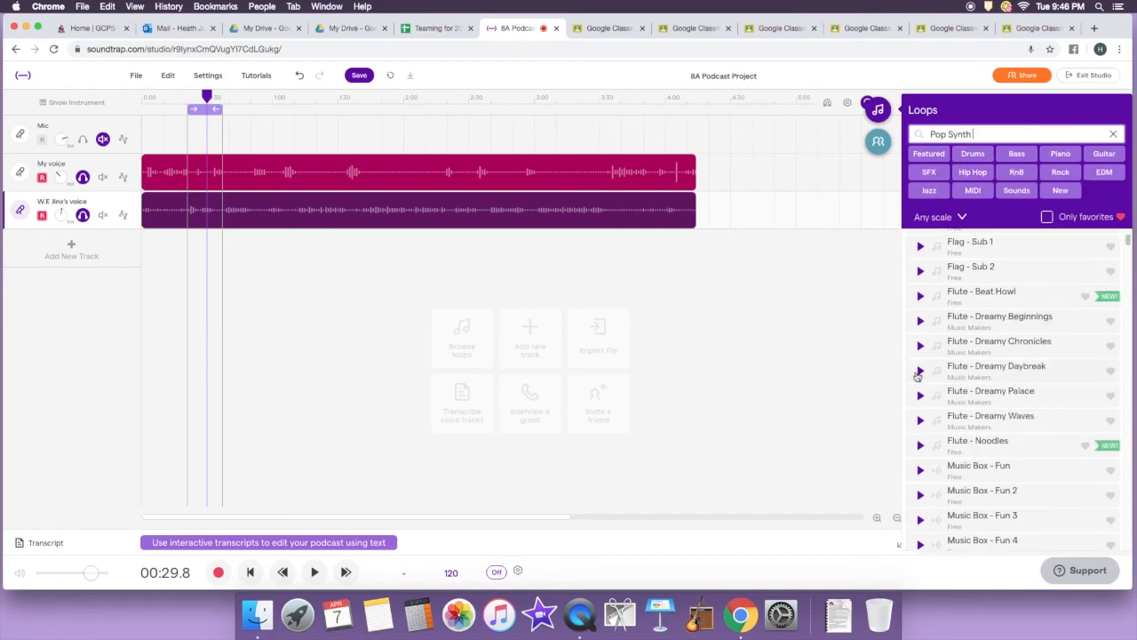
{"action": "left_click_drag", "start_coordinate": [919, 370], "coordinate": [156, 240]}
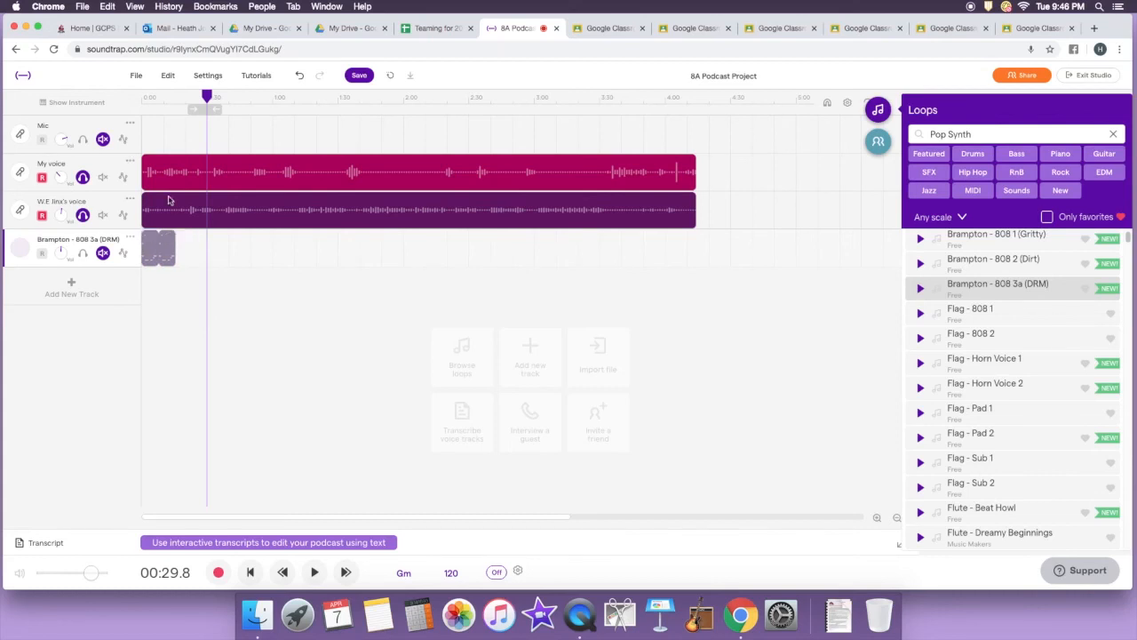
- Shift both voice regions to start just before the Brampton loop ends, and return the playhead to the beginning
{"action": "left_click_drag", "start_coordinate": [258, 148], "coordinate": [302, 203]}
{"action": "key", "text": "Left"}
{"action": "key", "text": "Return"}
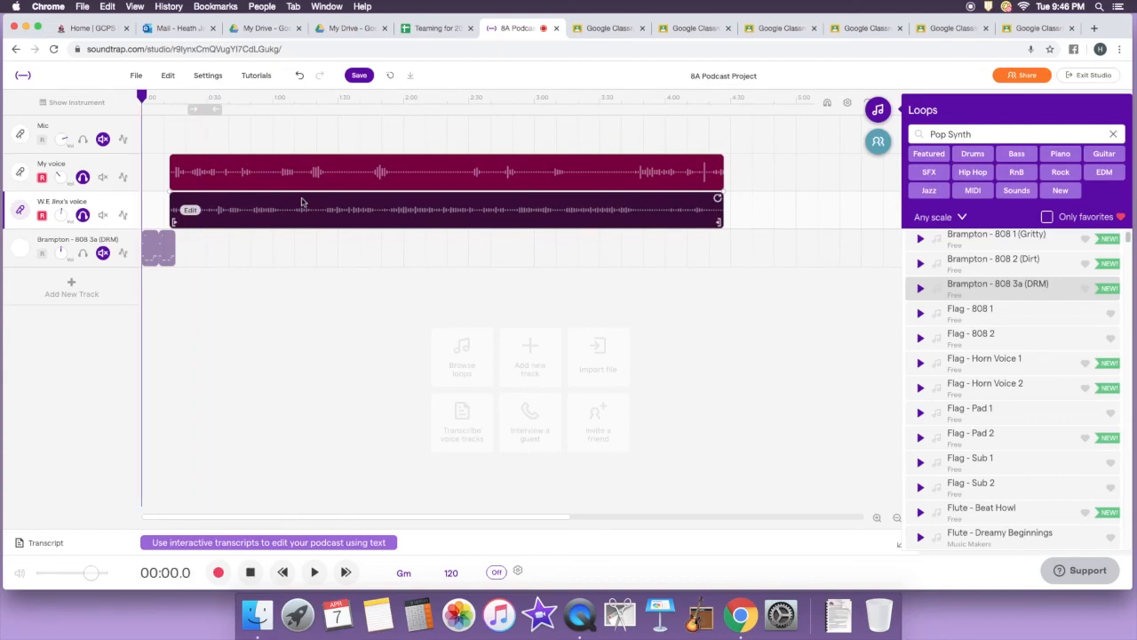
- Unsolo both voice tracks and play the opening while lowering the volume of the Brampton - 808 3a (DRM) track
{"action": "left_click", "coordinate": [82, 177]}
{"action": "left_click", "coordinate": [82, 215]}
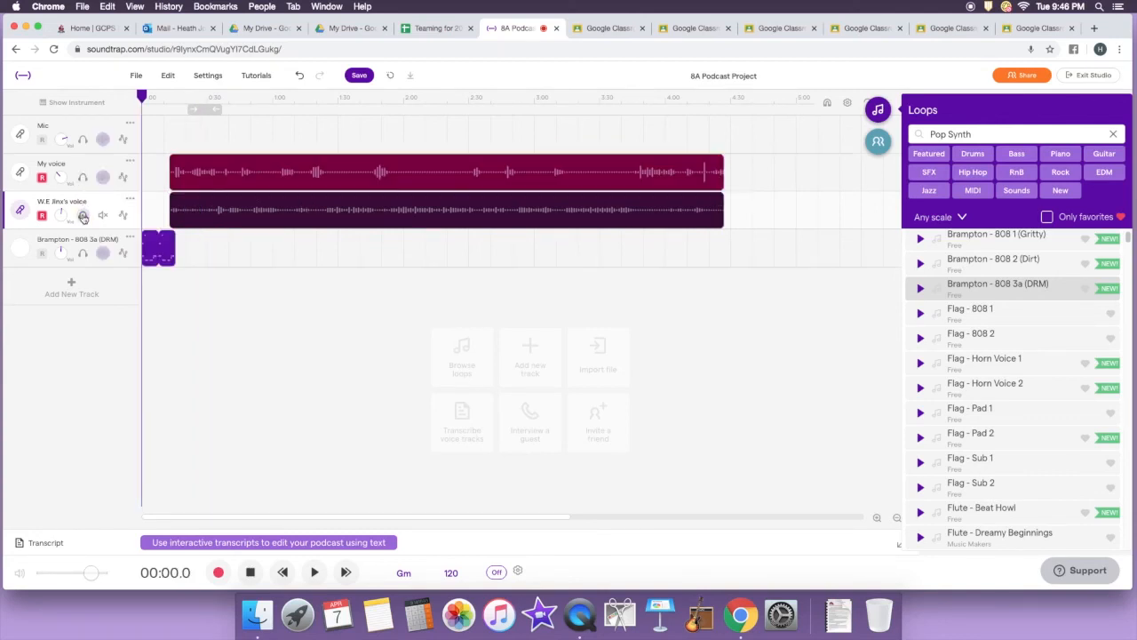
{"action": "key", "text": "space"}
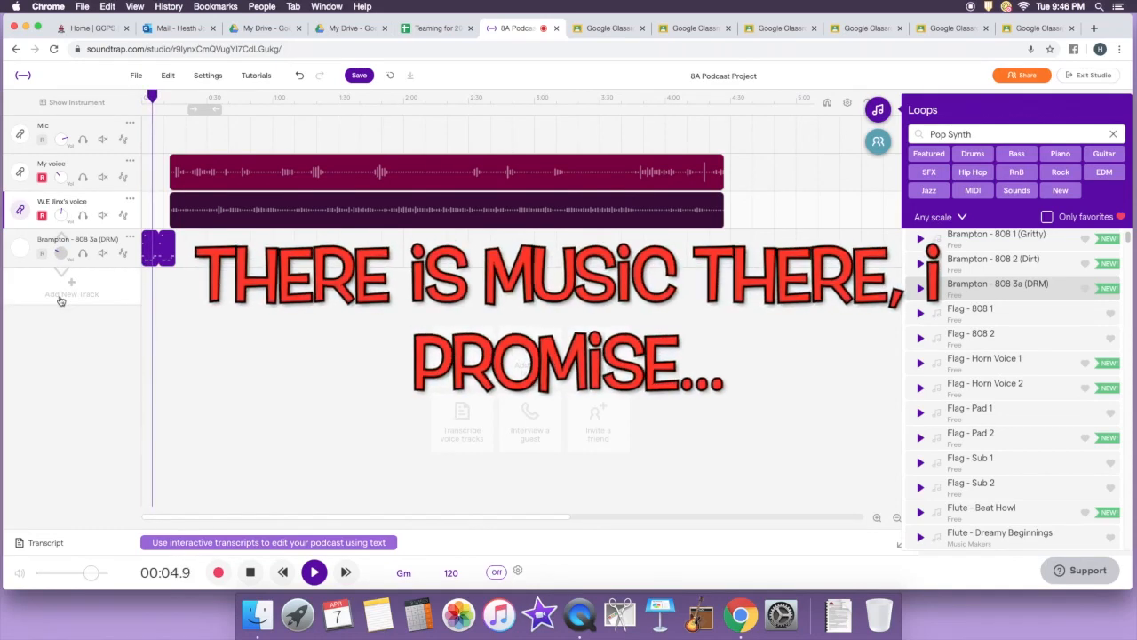
{"action": "key", "text": "space"}
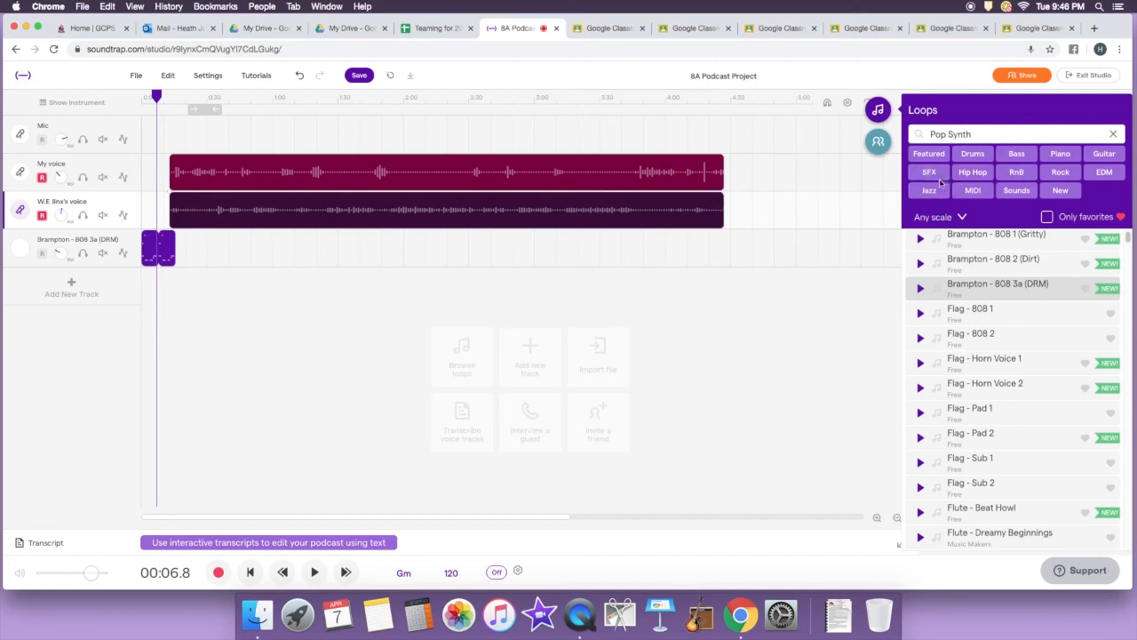
- Browse the Sounds loops, preview Birds Singing 1 and add it to the project on a new track
{"action": "left_click", "coordinate": [1114, 134]}
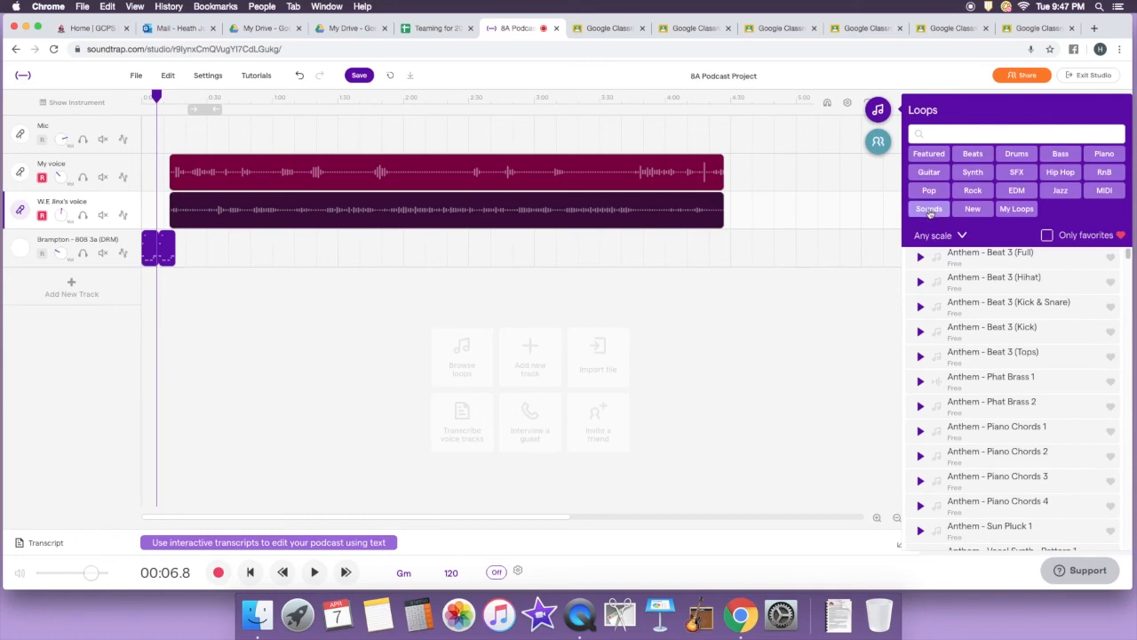
{"action": "left_click", "coordinate": [930, 210]}
{"action": "scroll", "coordinate": [951, 262], "scroll_direction": "down", "scroll_amount": 6}
{"action": "scroll", "coordinate": [950, 262], "scroll_direction": "down", "scroll_amount": 10}
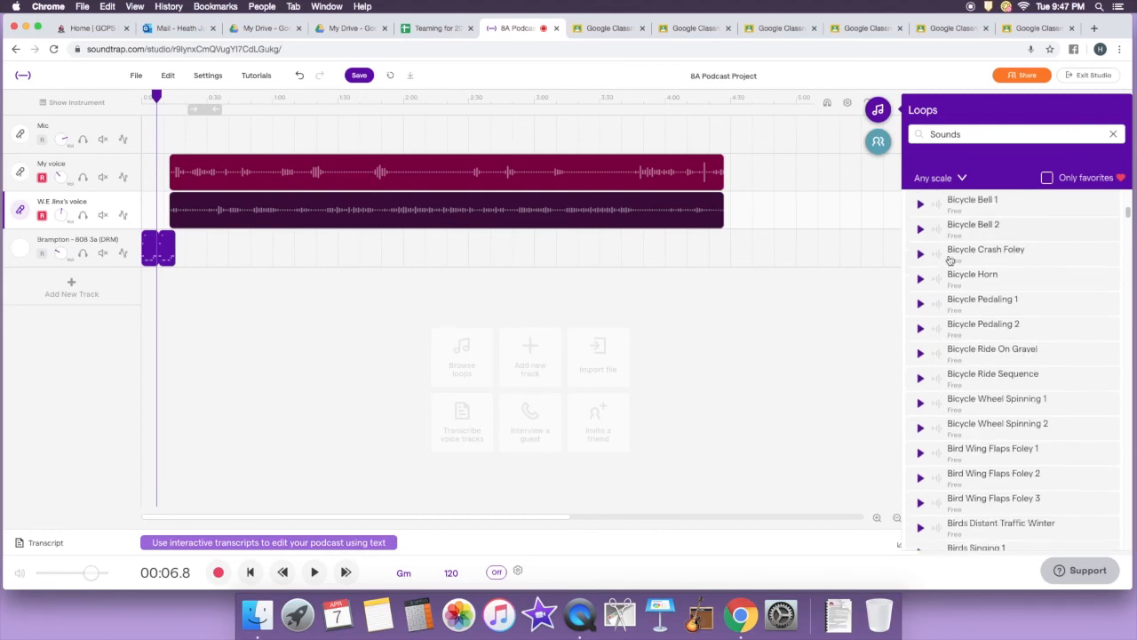
{"action": "scroll", "coordinate": [951, 259], "scroll_direction": "down", "scroll_amount": 5}
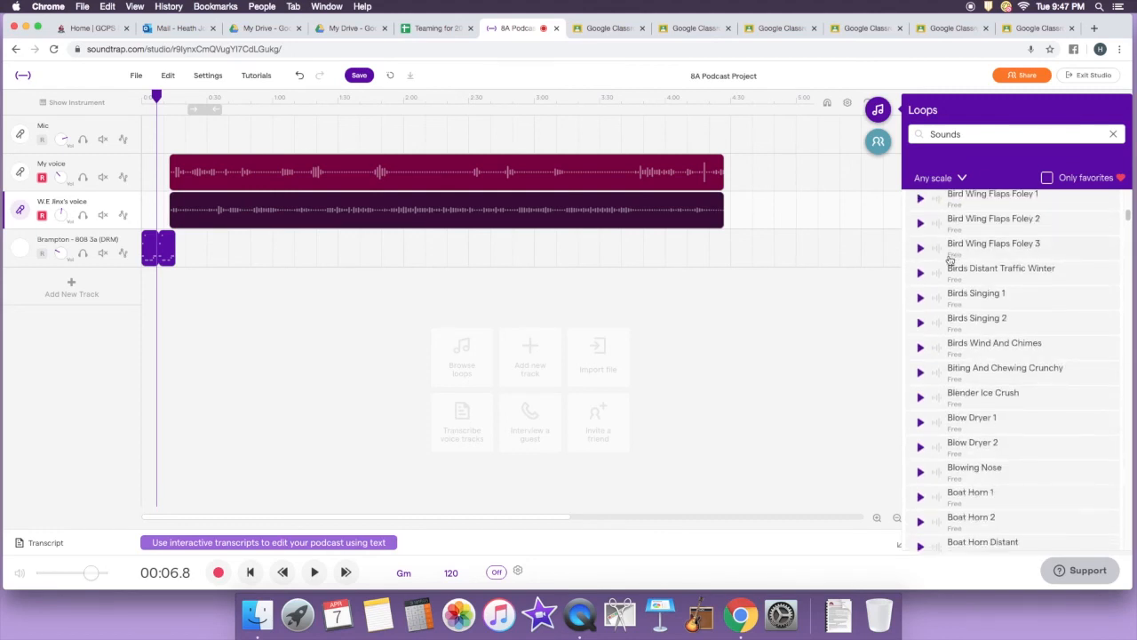
{"action": "left_click", "coordinate": [921, 299]}
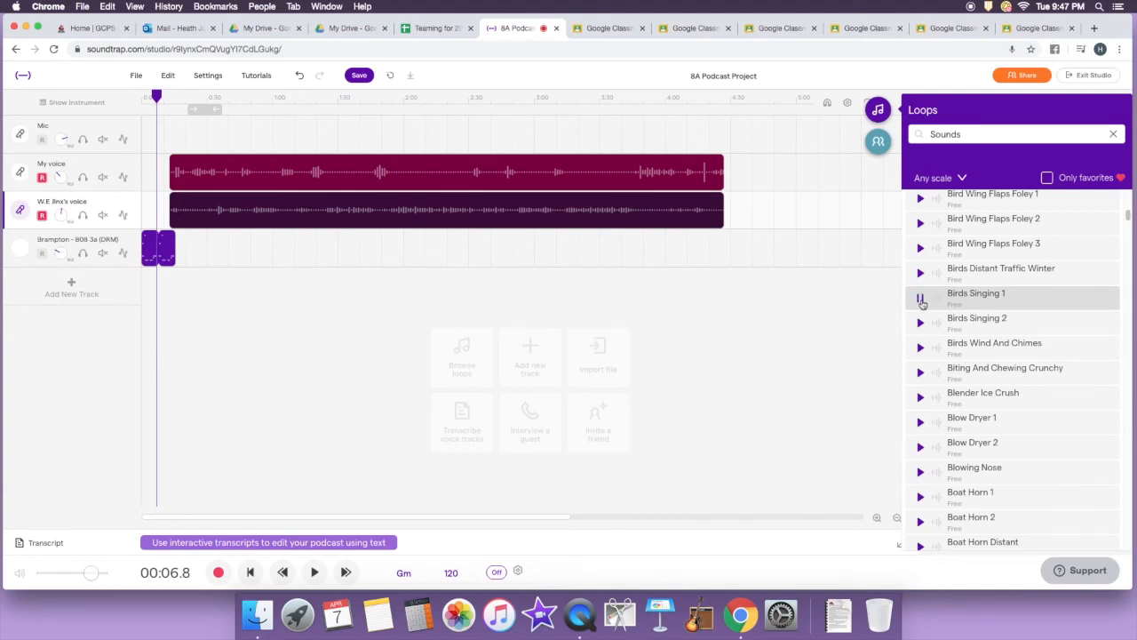
{"action": "left_click", "coordinate": [969, 300]}
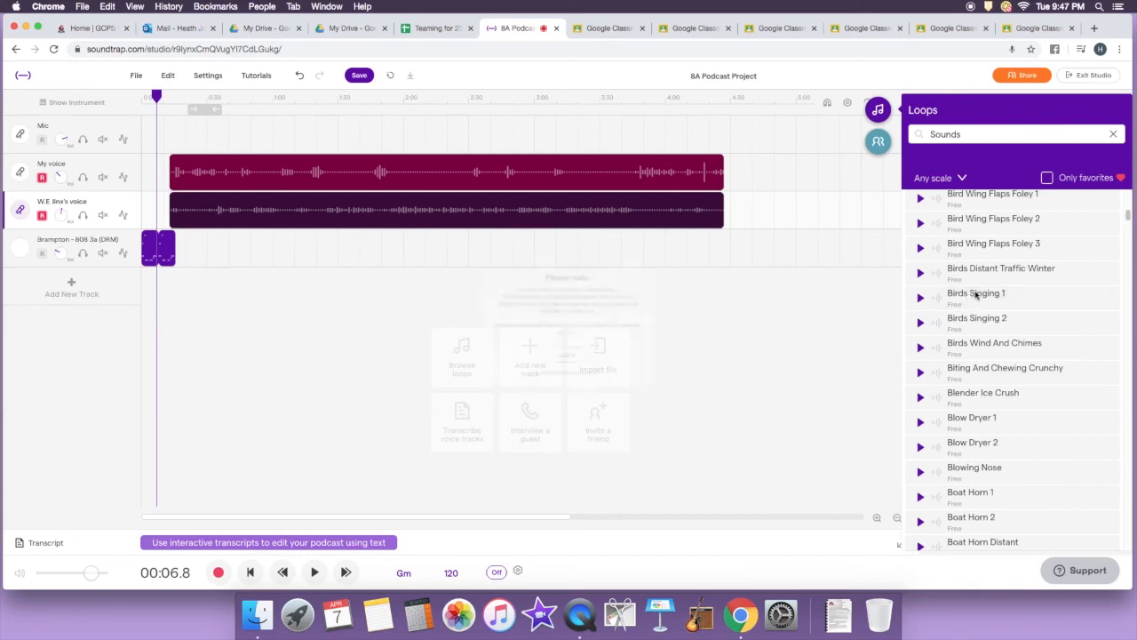
{"action": "left_click", "coordinate": [566, 379]}
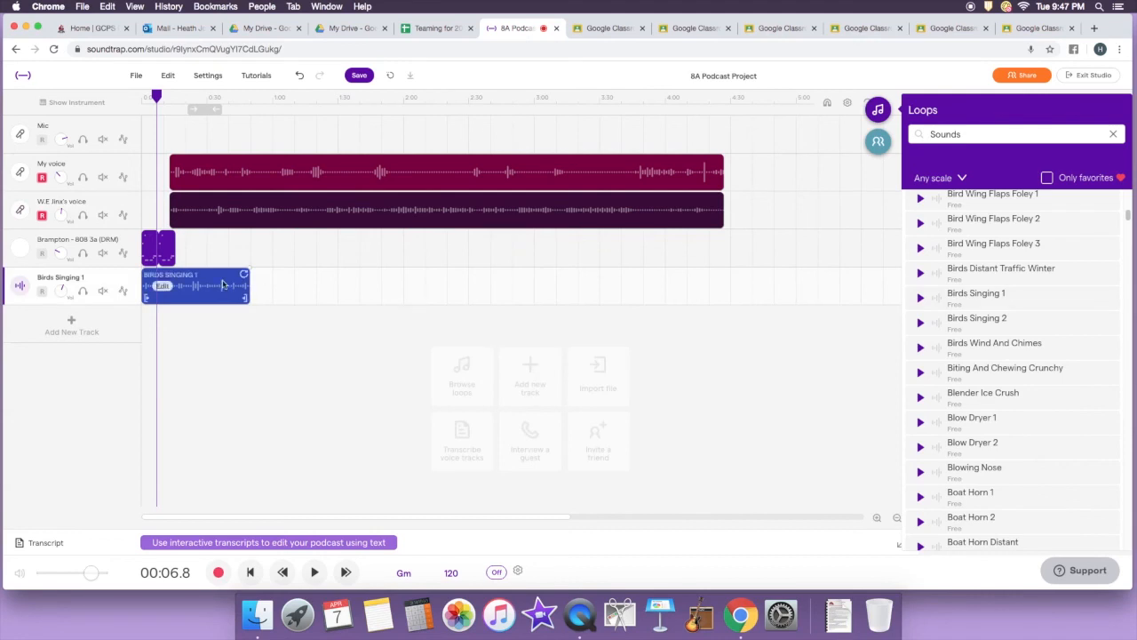
- Move the Birds Singing 1 clip to start around the end of the Brampton loop and lower its track volume
{"action": "left_click_drag", "start_coordinate": [202, 279], "coordinate": [238, 279]}
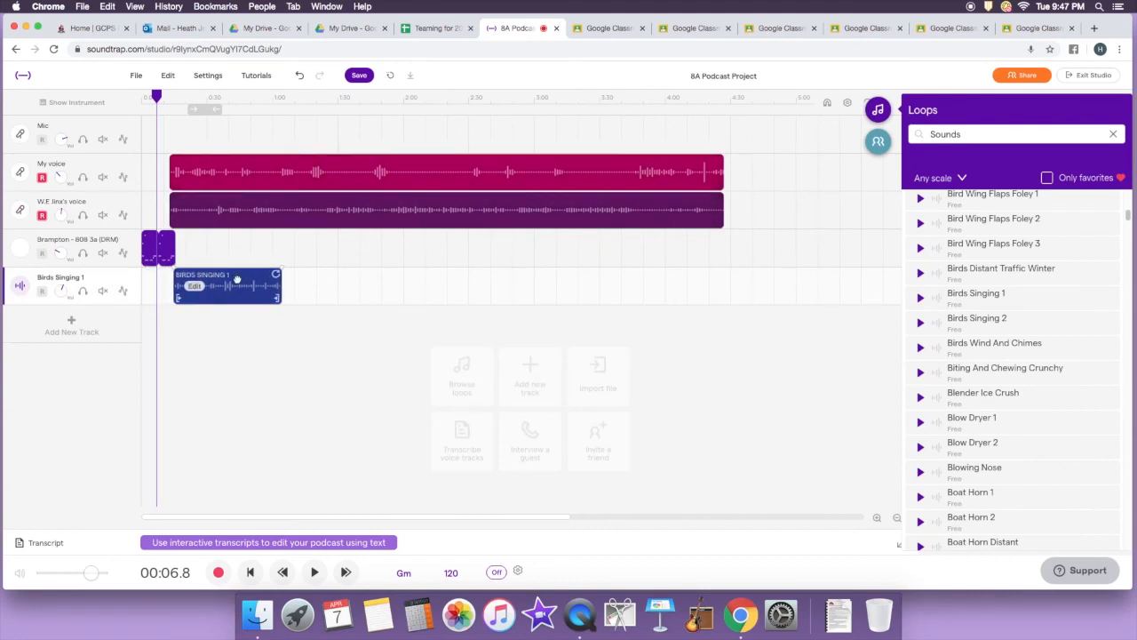
{"action": "left_click", "coordinate": [184, 316]}
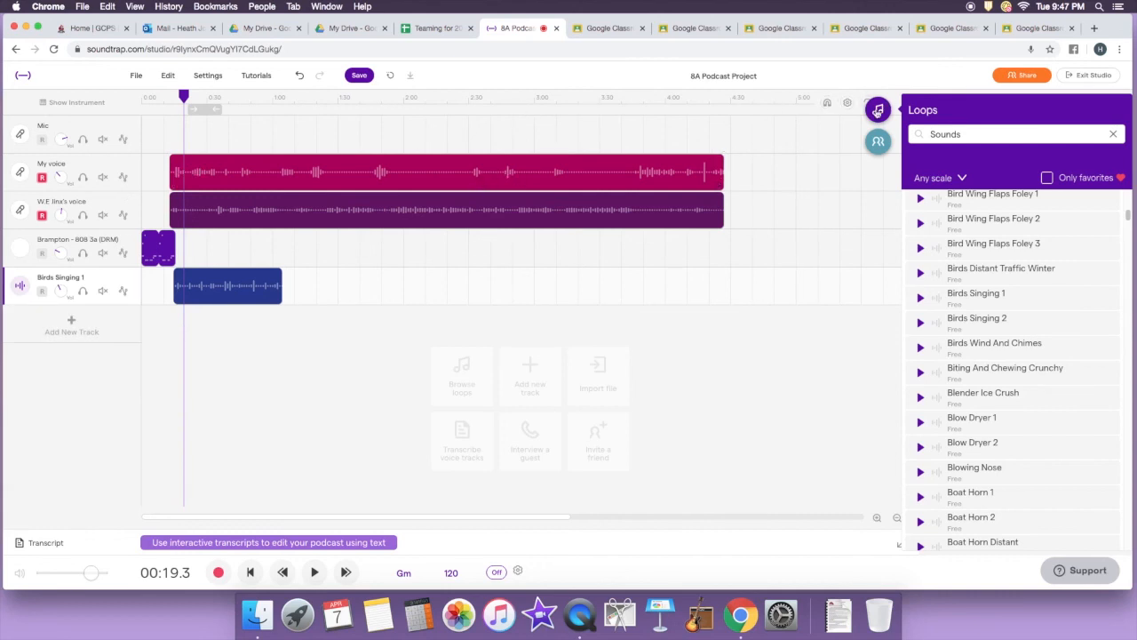
{"action": "left_click", "coordinate": [878, 110]}
- Save the project under its existing title, 8A Podcast Project
{"action": "left_click", "coordinate": [359, 76]}
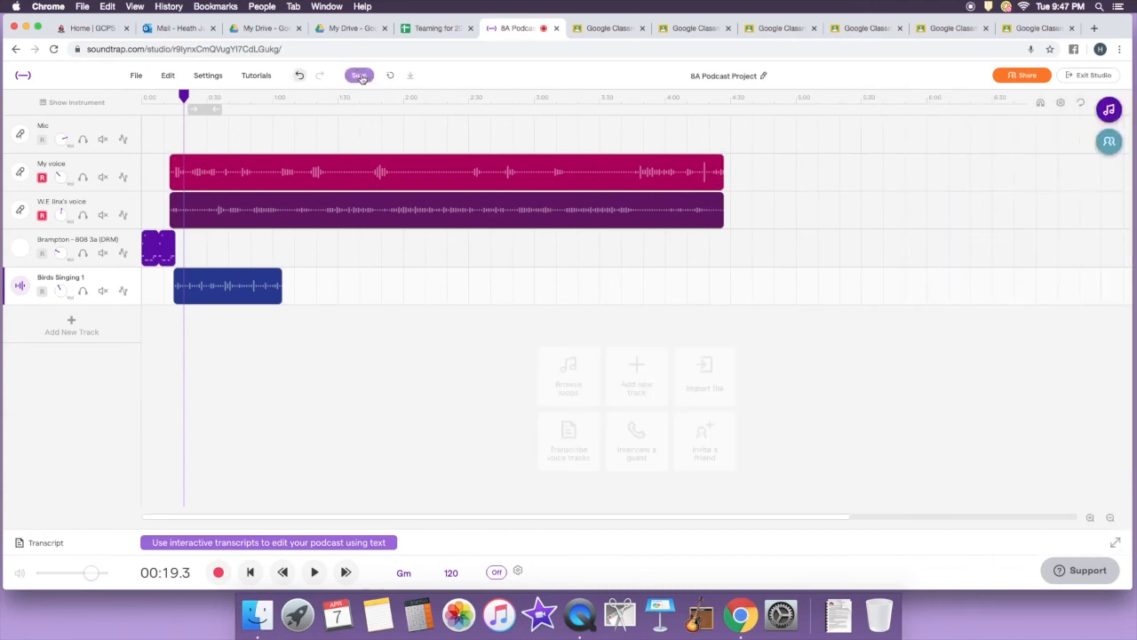
{"action": "left_click", "coordinate": [723, 78]}
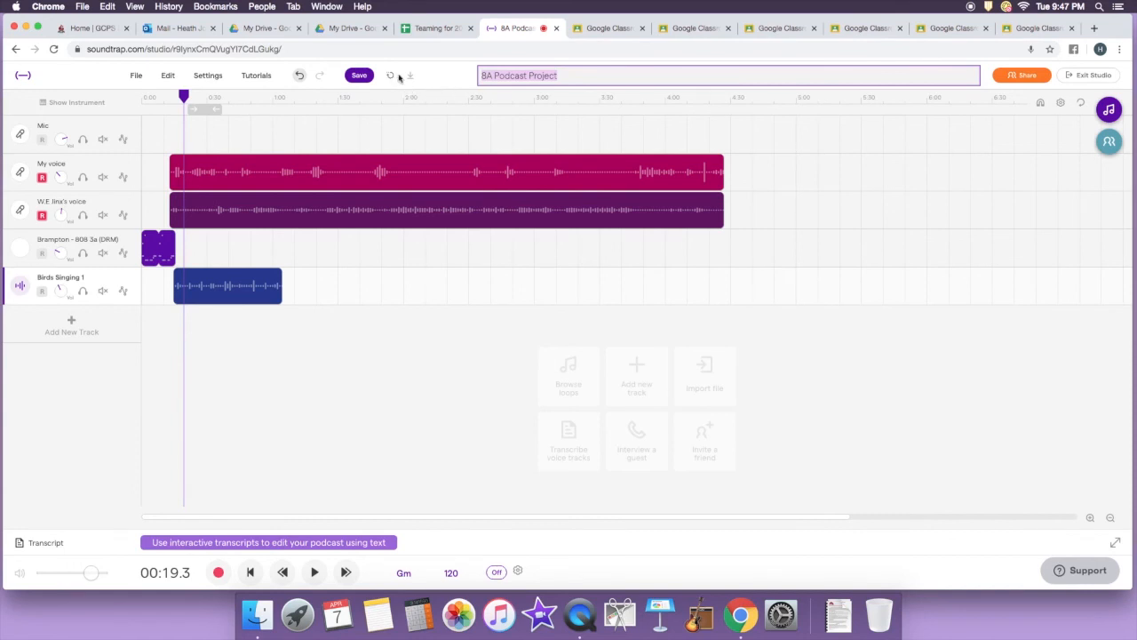
{"action": "left_click", "coordinate": [359, 76]}
{"action": "left_click", "coordinate": [359, 78]}
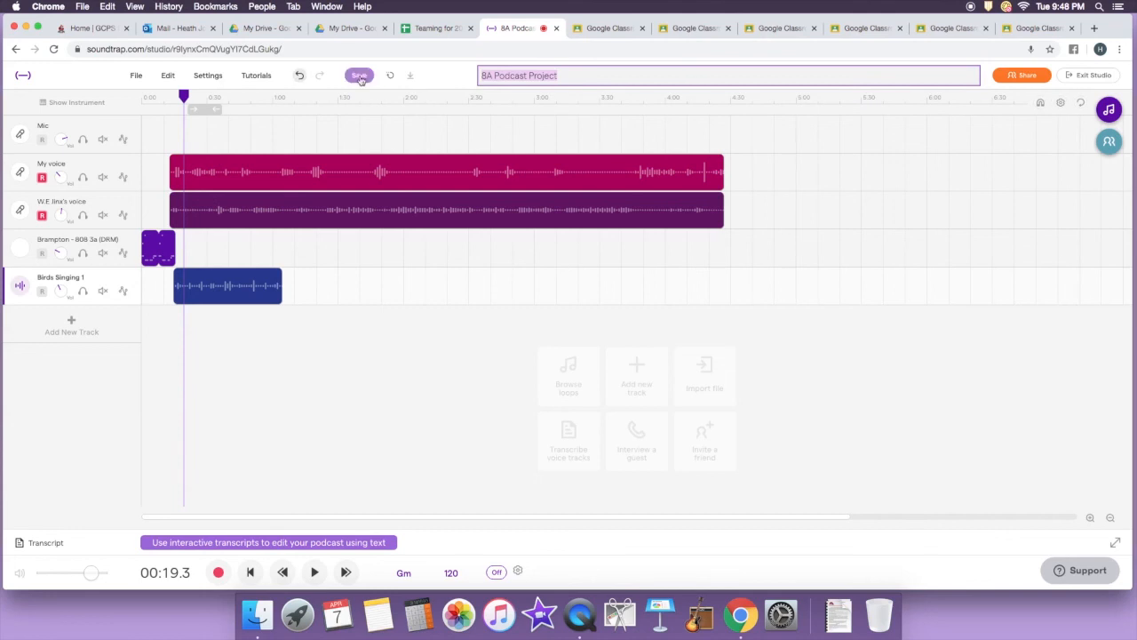